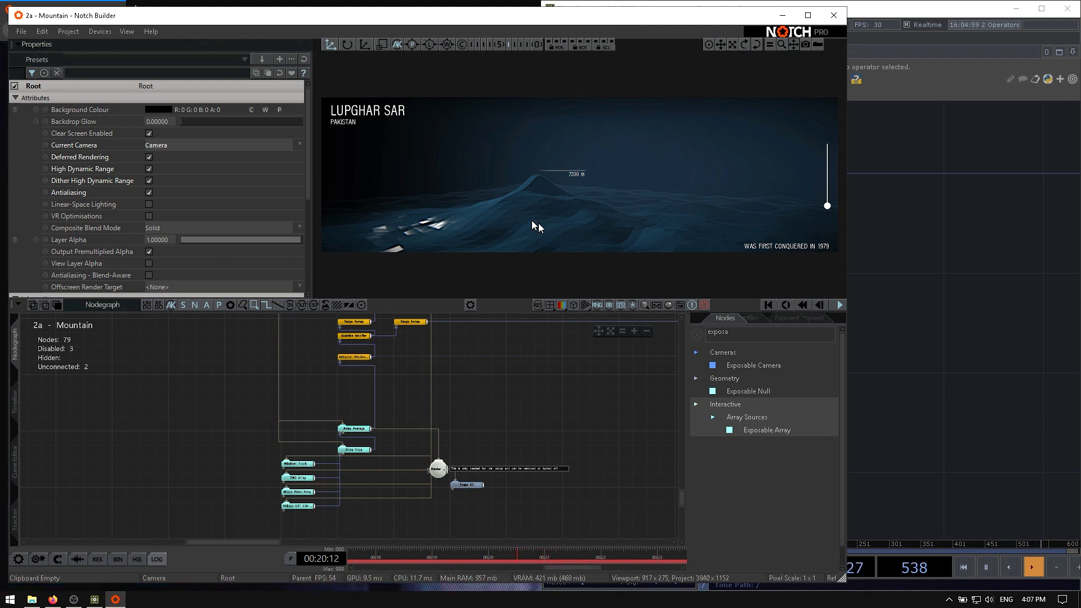
- Review the Notch Interactive web page in the browser, then close it
click(290, 3)
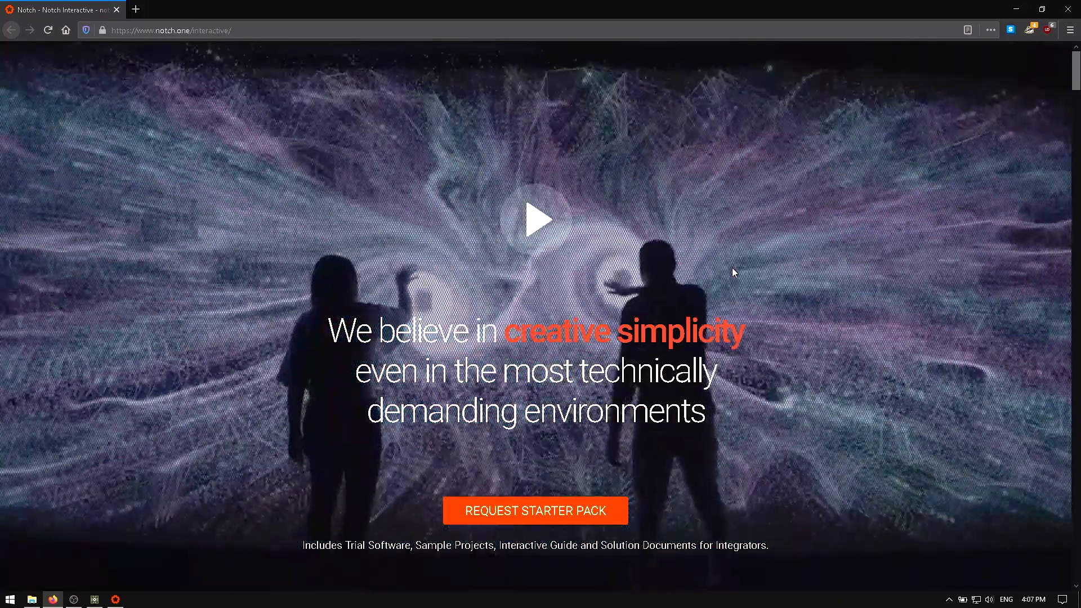
scroll(732, 269, down, 10)
scroll(690, 279, down, 20)
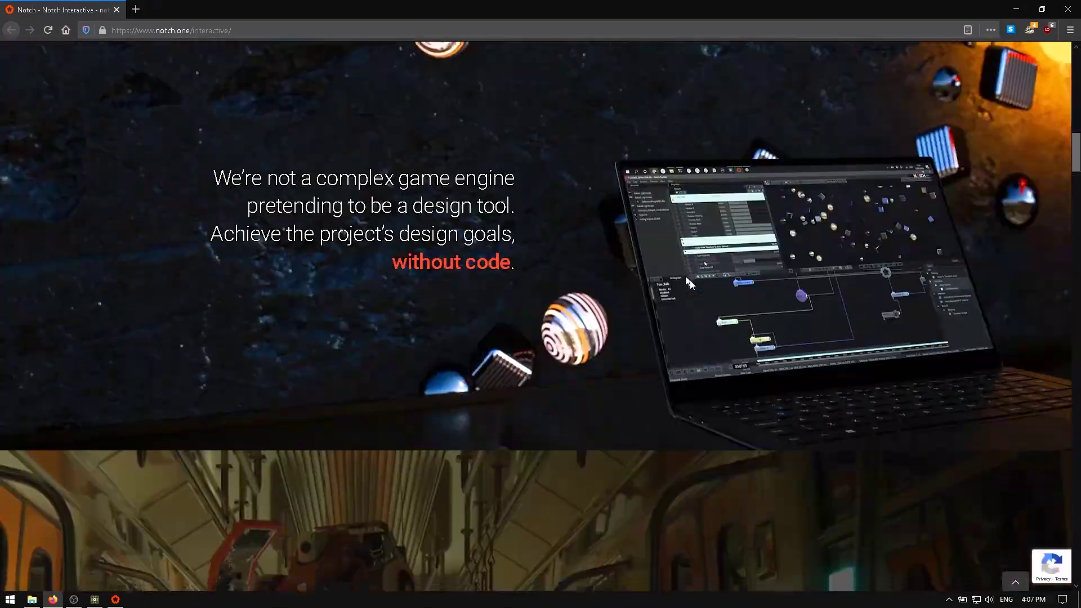
scroll(692, 282, down, 15)
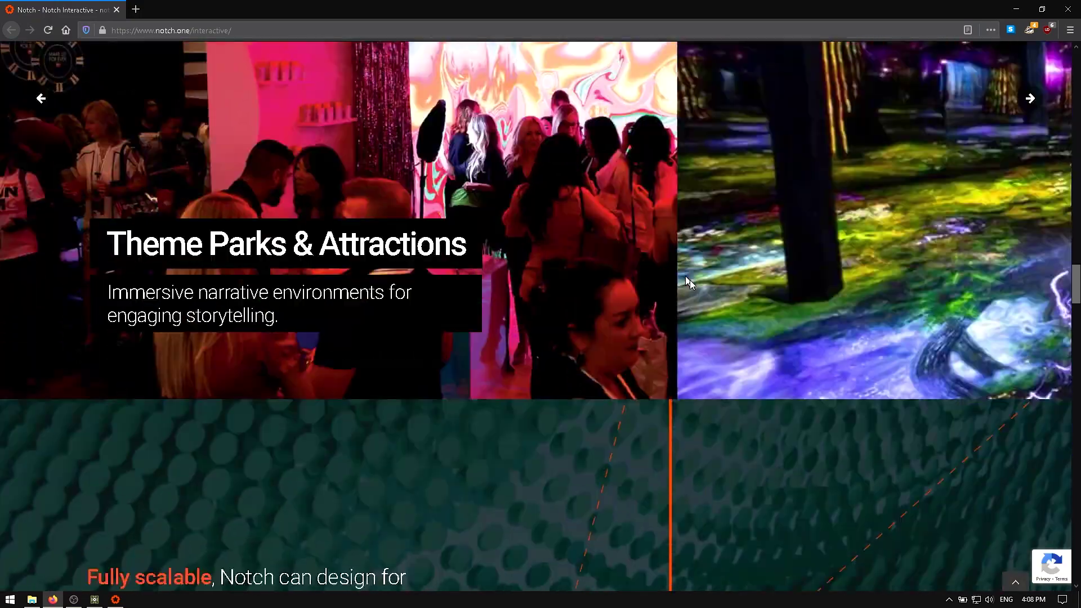
click(1065, 8)
- Look through the project files in the Interactive Sample Projects folder, then minimize the folder window
click(32, 599)
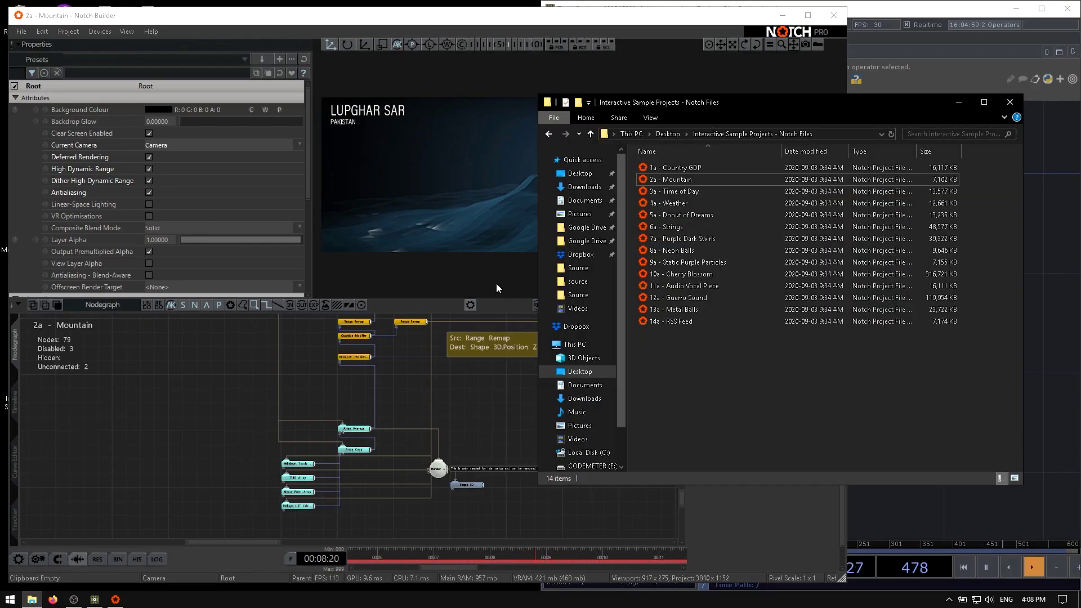
click(700, 253)
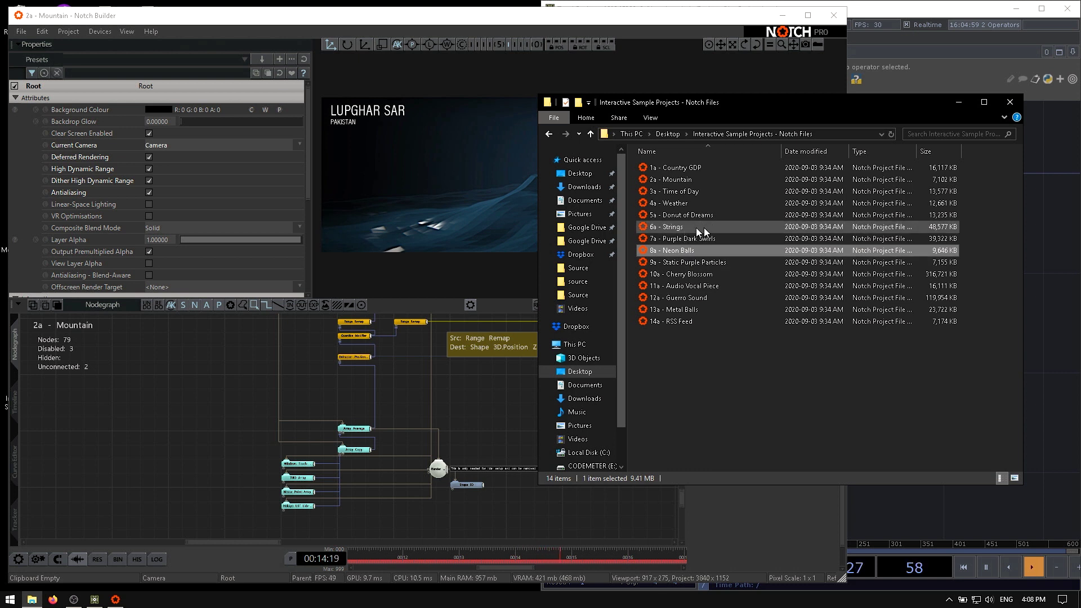
click(958, 102)
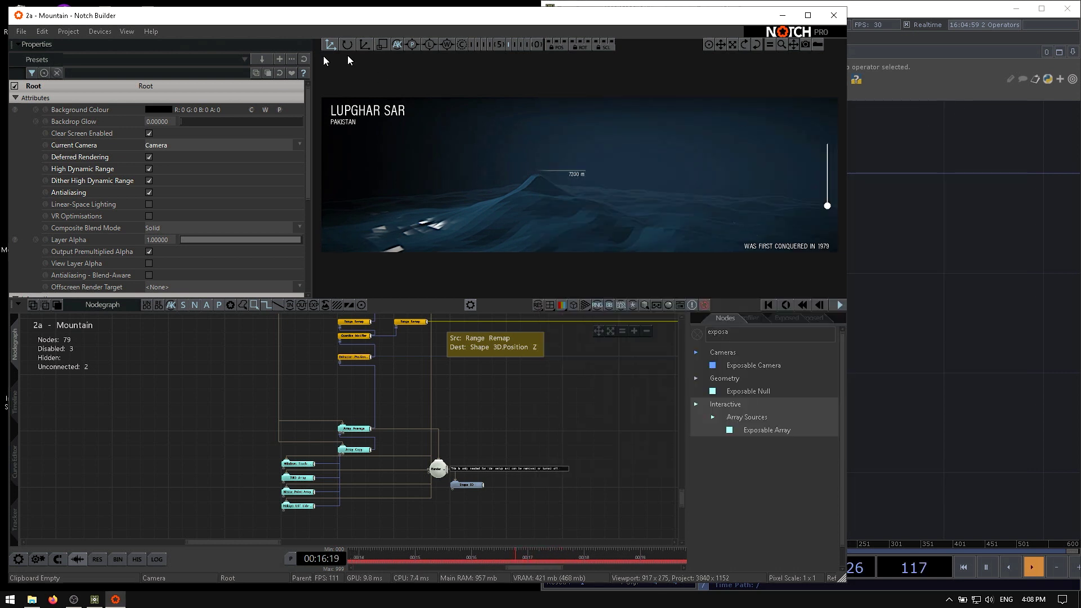
- Test the Mountain scene's vertical slider by moving it up through the peaks and back to its lowest point
drag(828, 206, 825, 138)
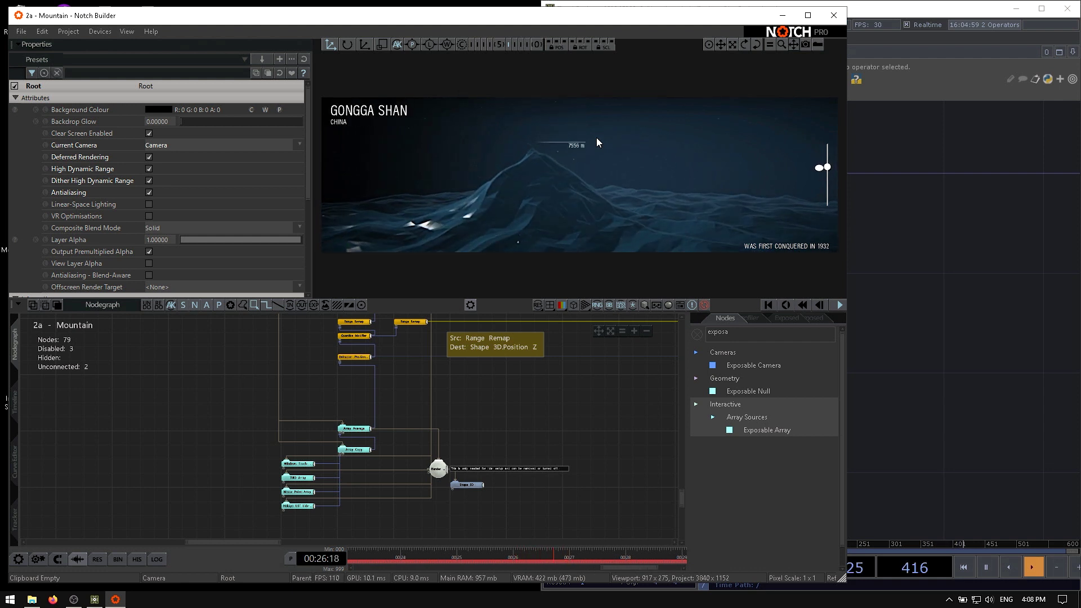
drag(829, 170, 827, 218)
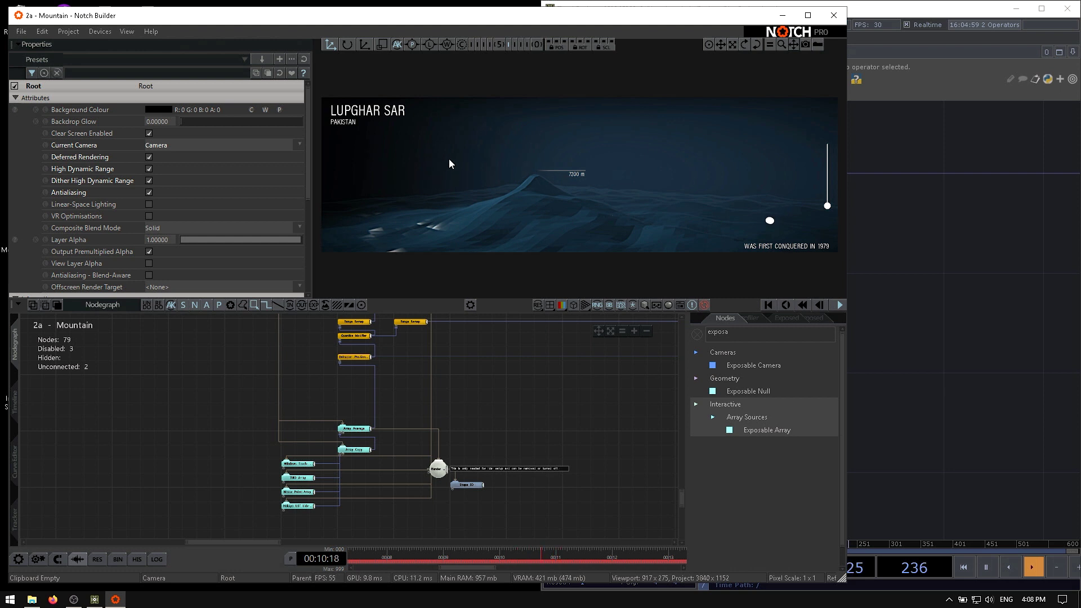
click(70, 32)
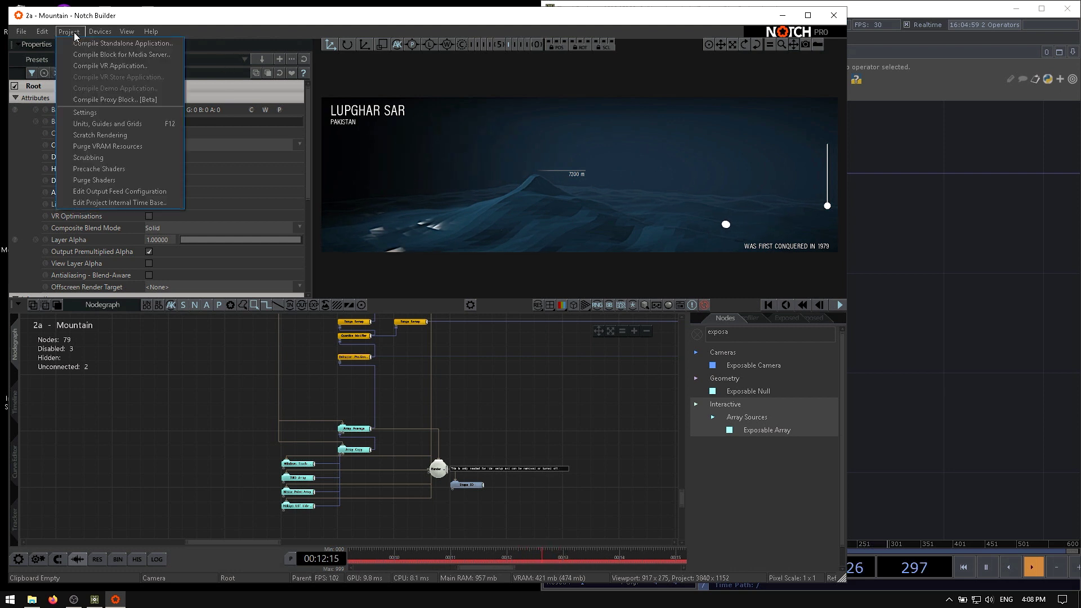
click(71, 33)
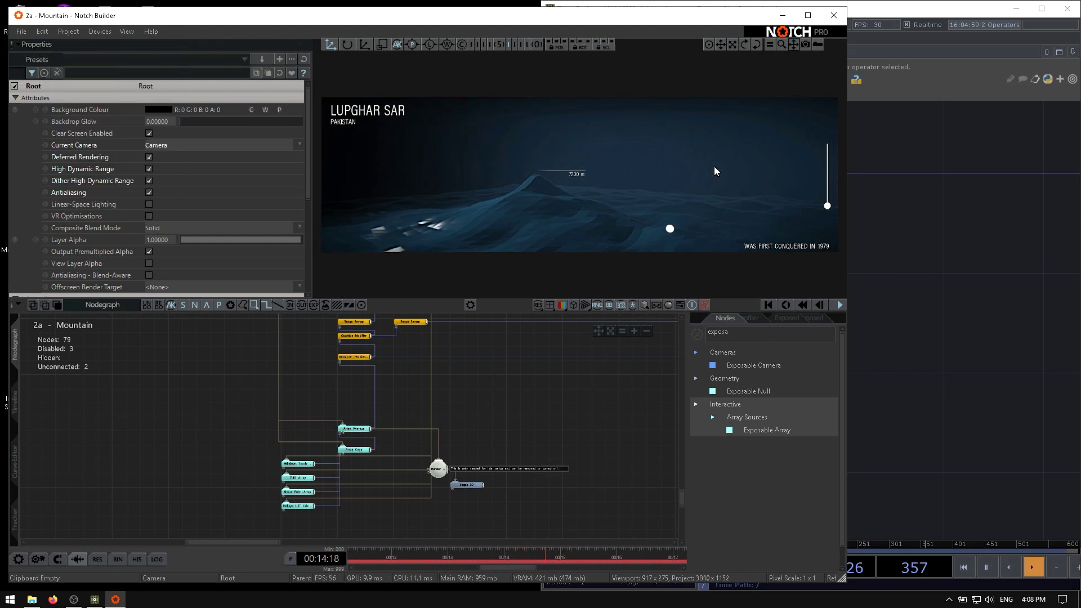
click(986, 254)
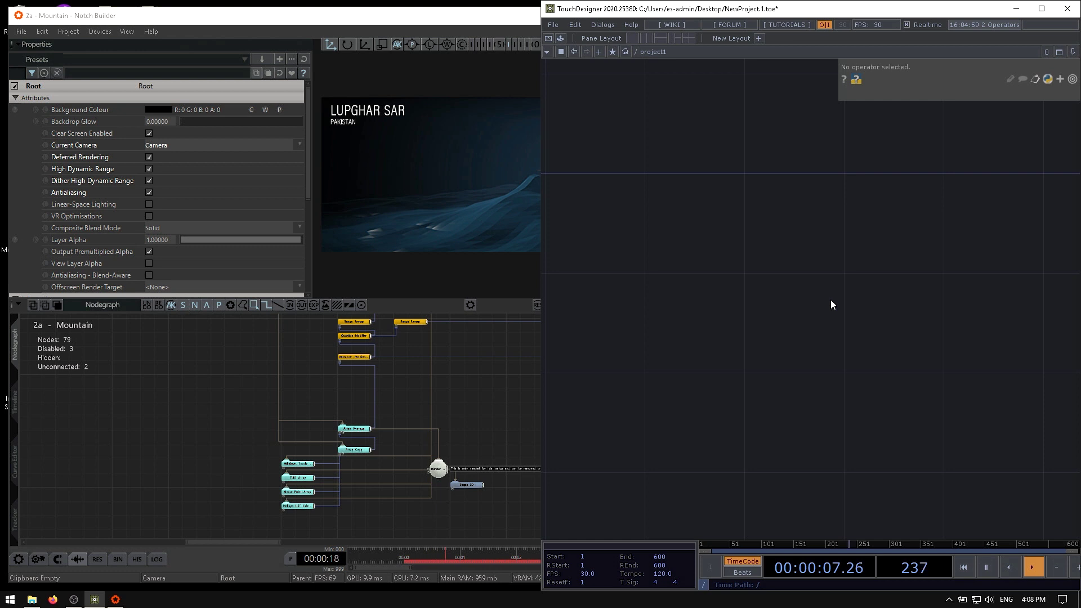
click(234, 356)
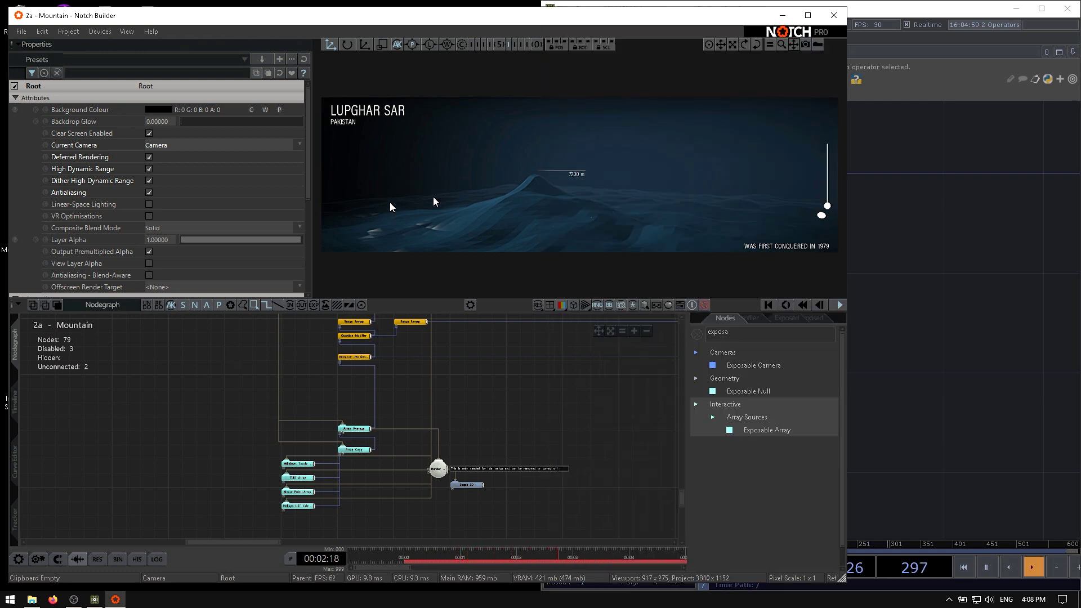
click(70, 32)
click(451, 131)
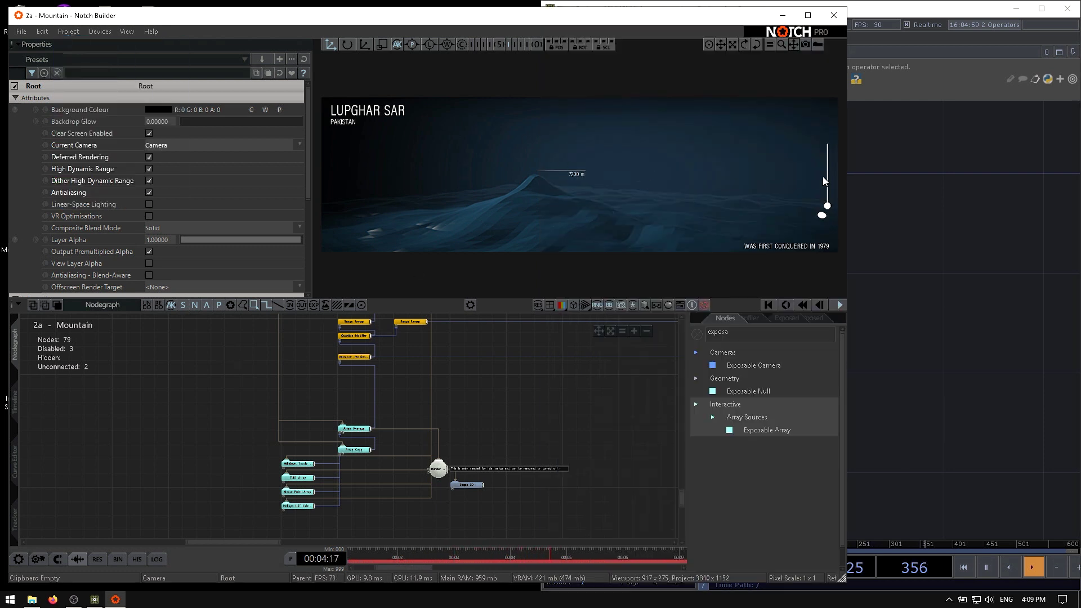
click(942, 193)
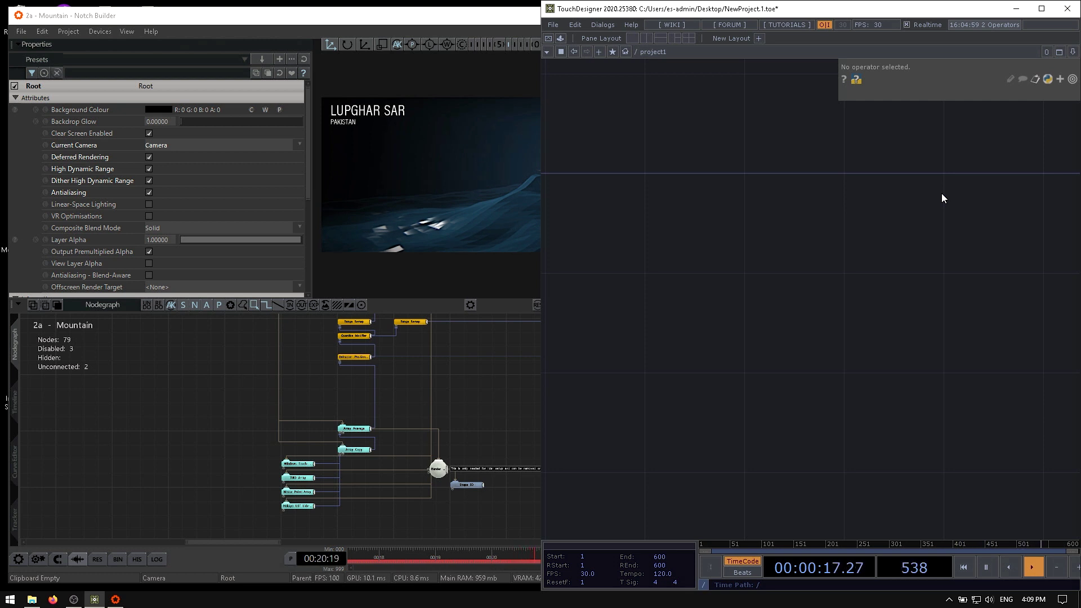
click(467, 389)
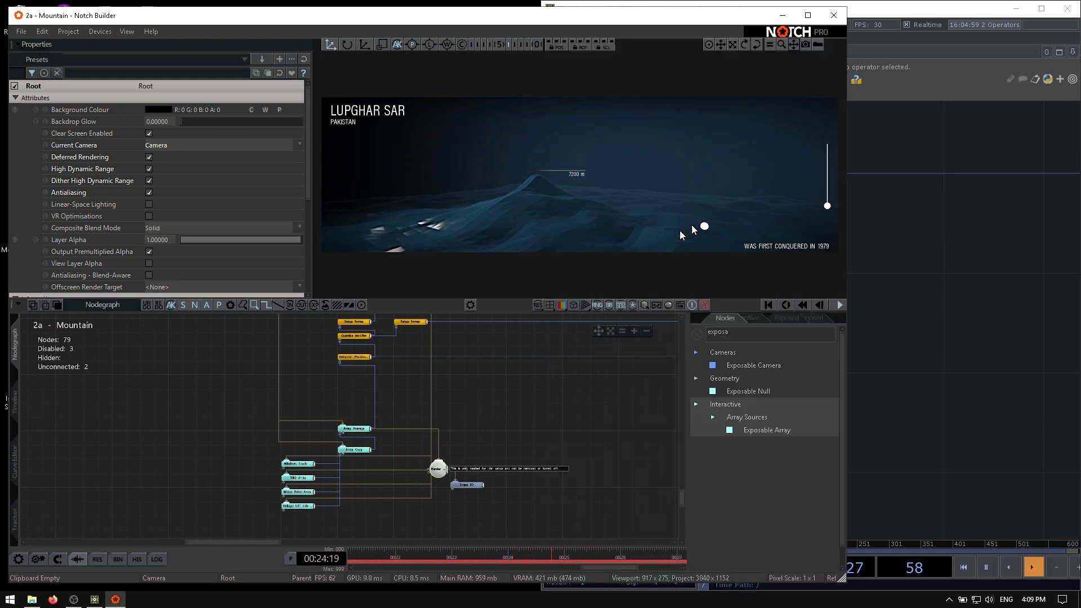
- Examine the array source nodes and the properties of the Array Copy node they feed
click(611, 332)
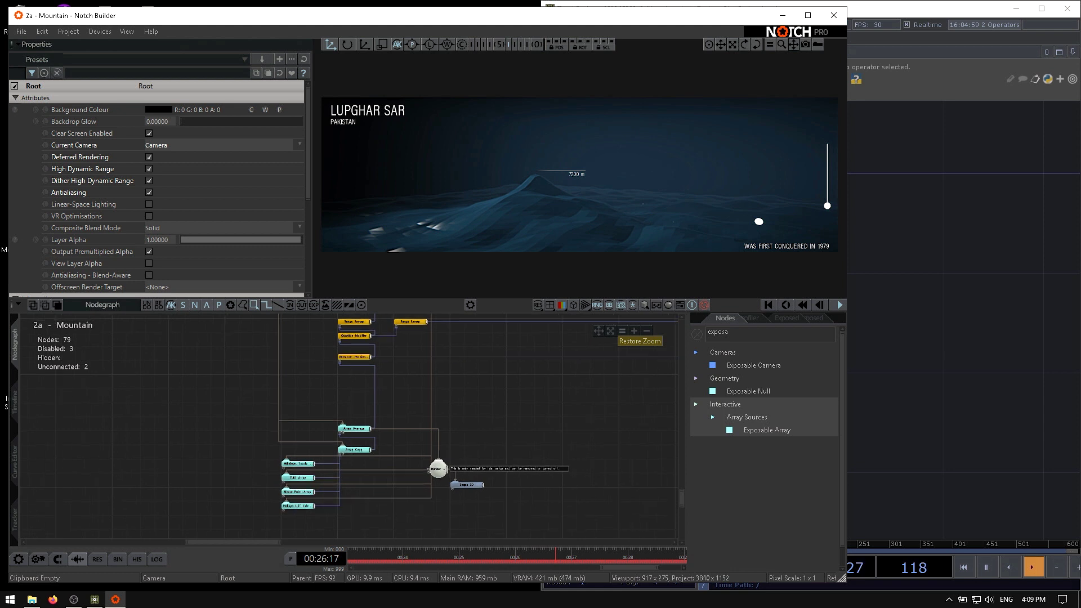
click(599, 332)
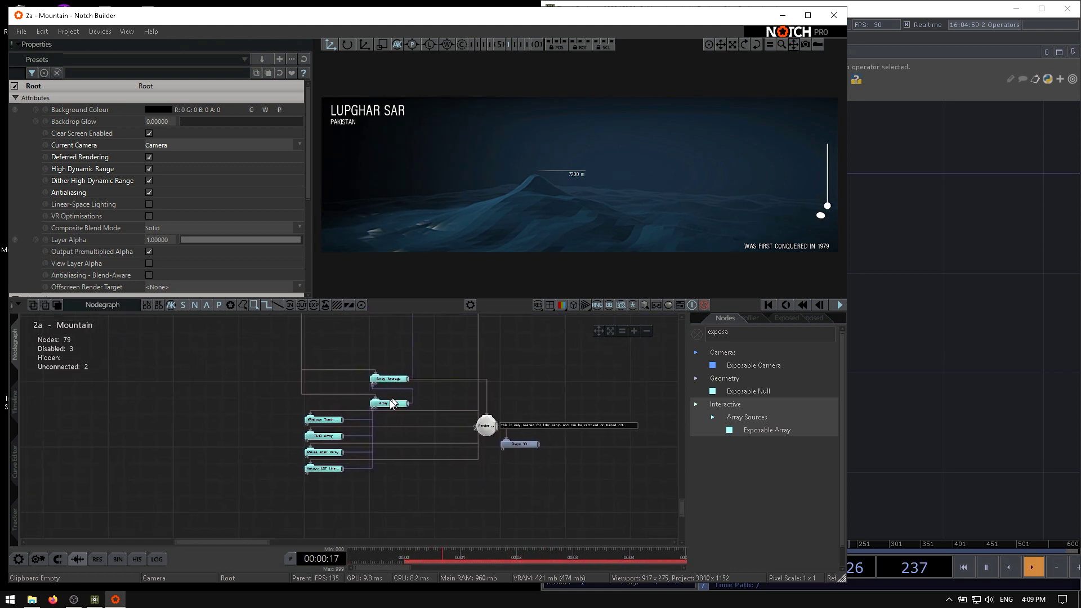
click(387, 405)
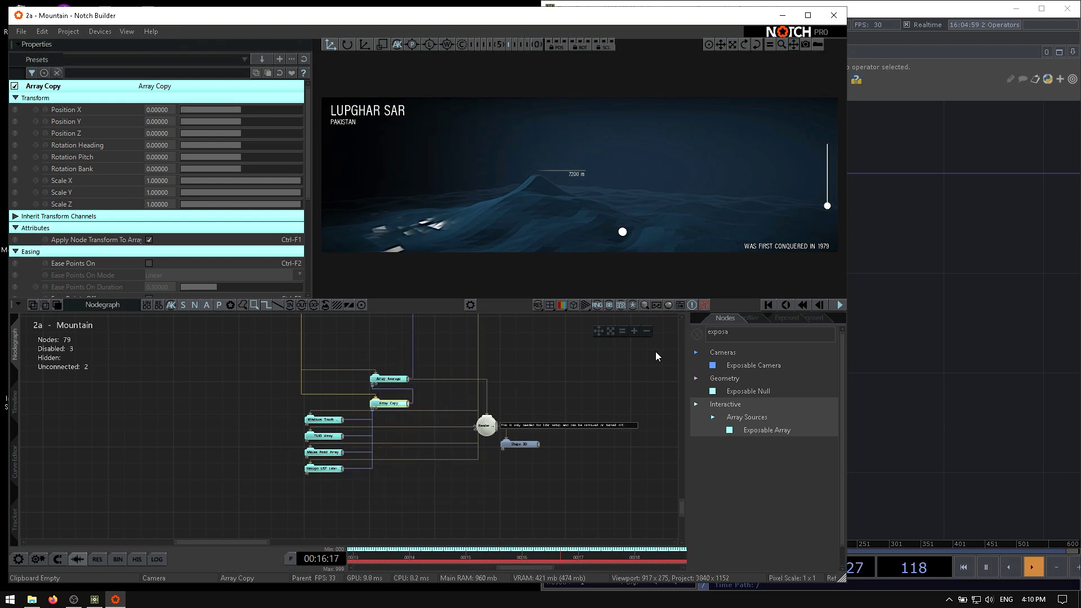
mouse_move(612, 330)
mouse_down()
mouse_move(654, 329)
mouse_move(611, 327)
mouse_up()
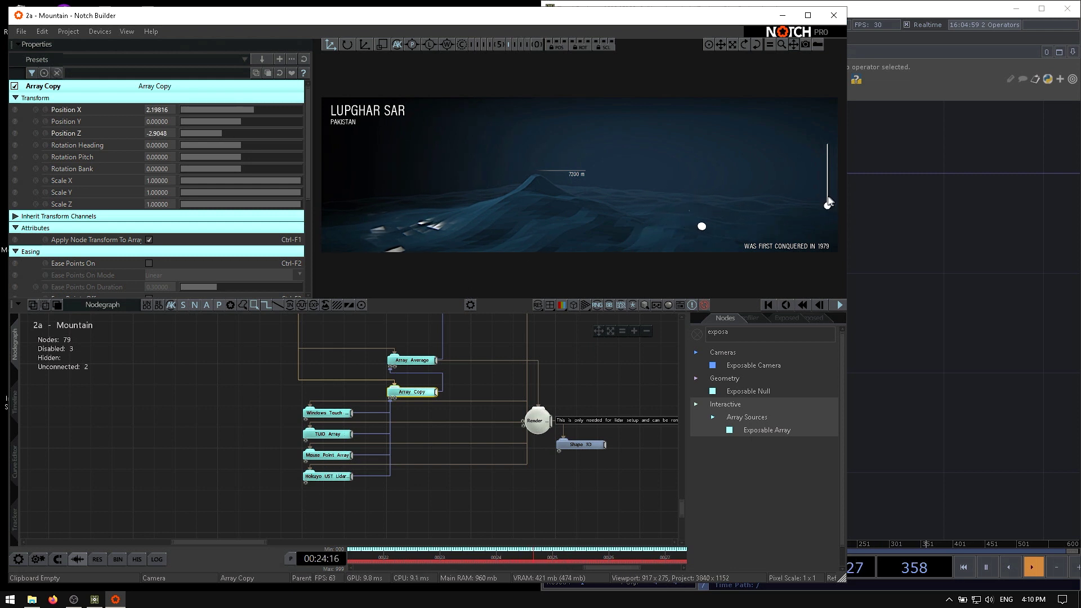
click(468, 380)
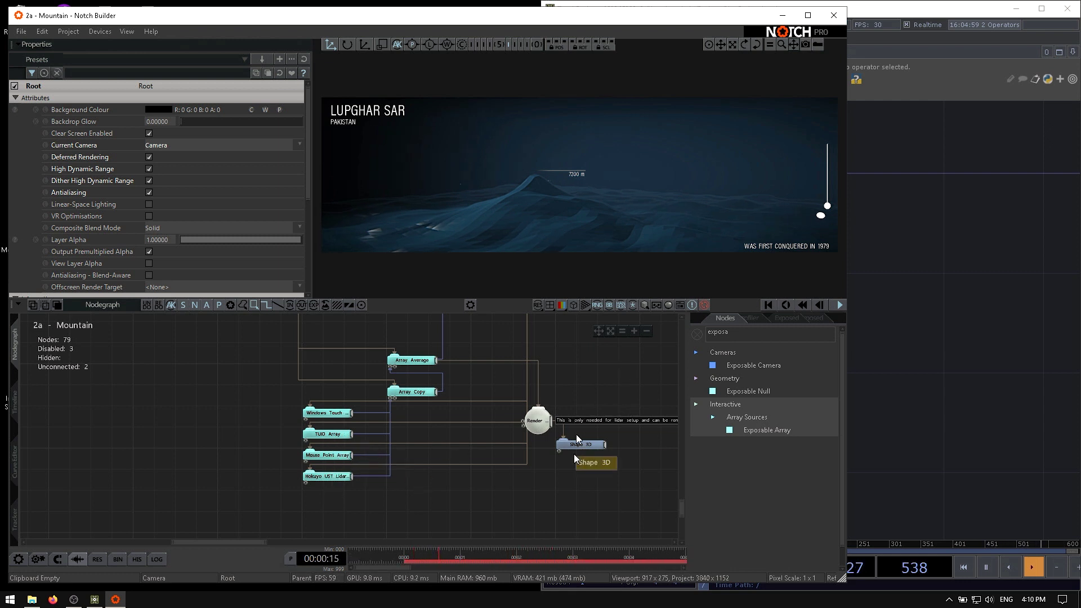
- Add an Exposable Array node below the Hokuyo UST Lidar Array and connect its output to the Array Copy node
drag(761, 430, 376, 449)
drag(307, 519, 309, 514)
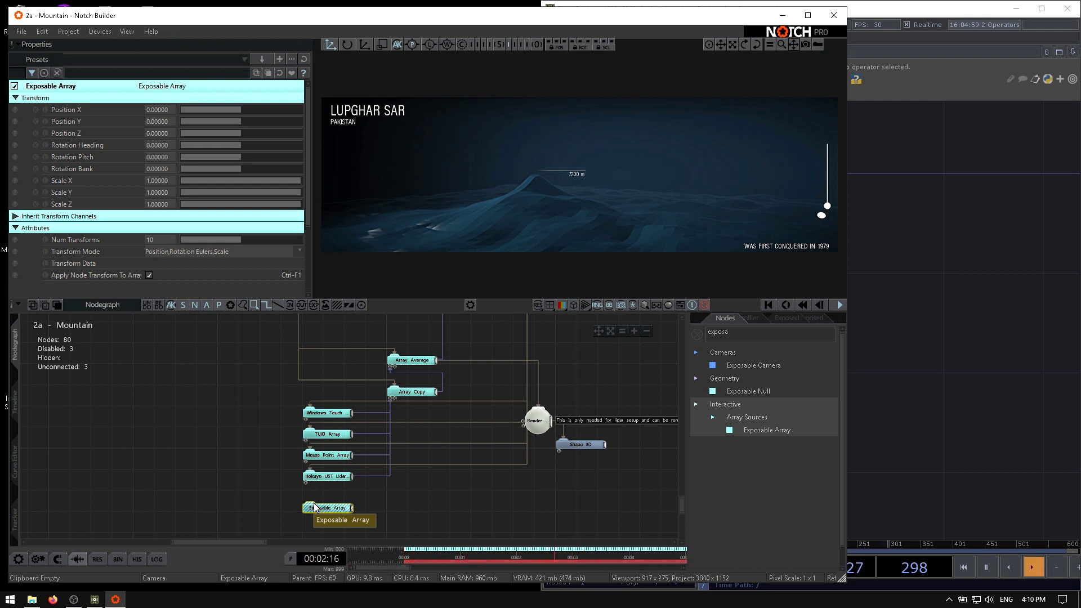
middle_drag(485, 333, 533, 345)
mouse_move(373, 516)
mouse_down()
mouse_move(373, 506)
mouse_move(372, 516)
mouse_up()
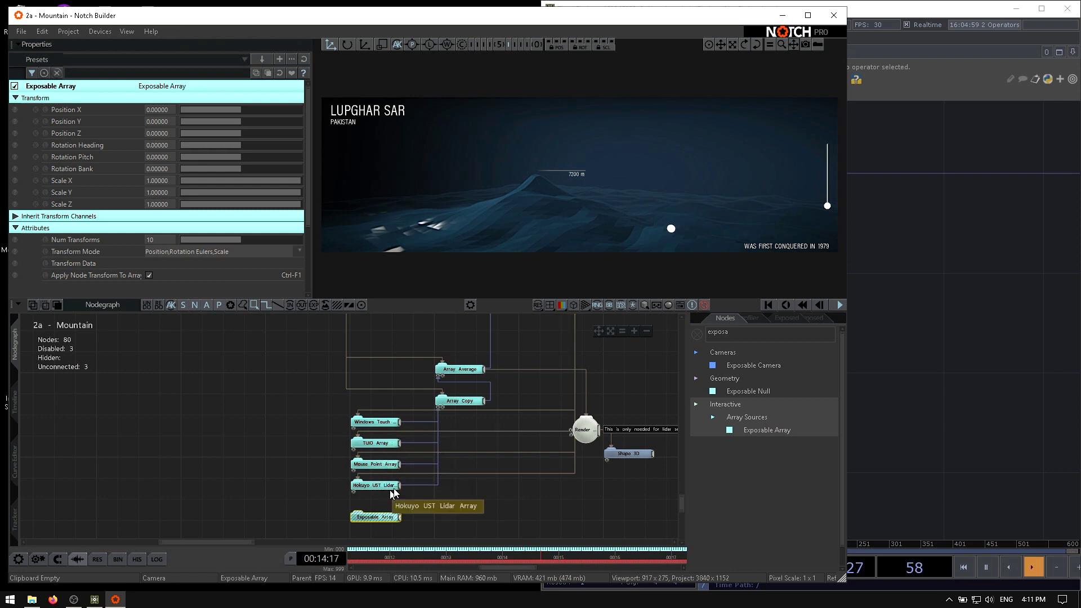
click(425, 516)
drag(401, 517, 438, 410)
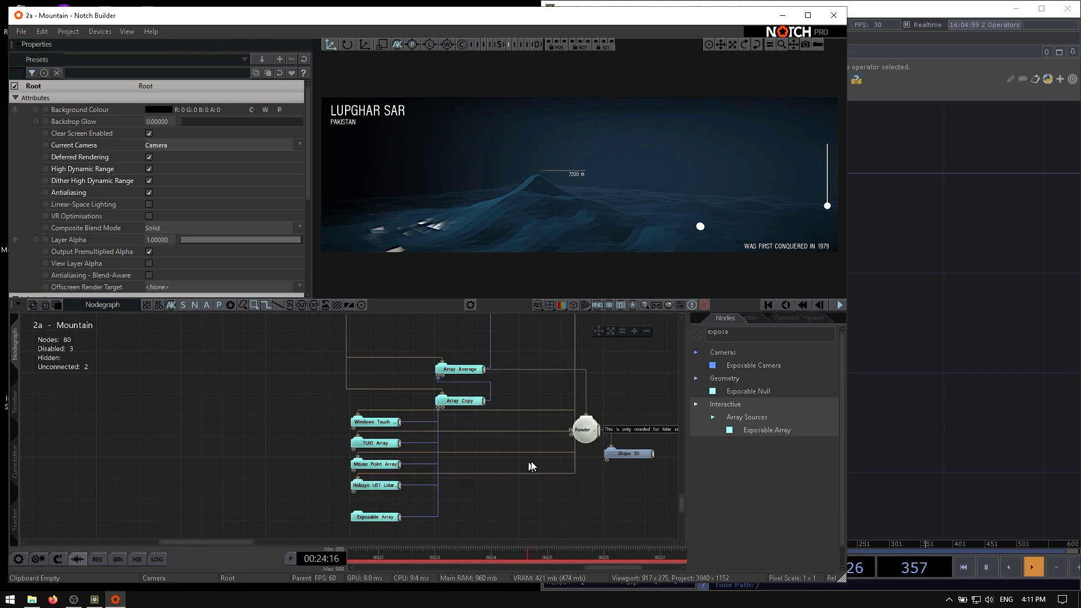
- Connect the Camera node's output to the top of the Exposable Array node
scroll(581, 453, up, 8)
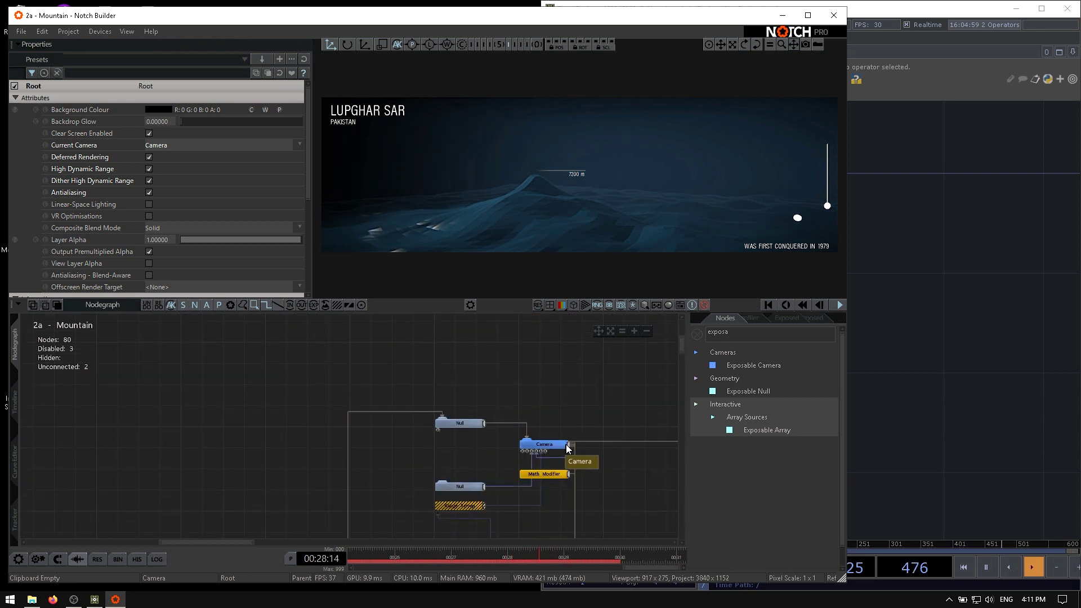
drag(568, 444, 509, 495)
scroll(509, 495, down, 4)
scroll(509, 495, down, 15)
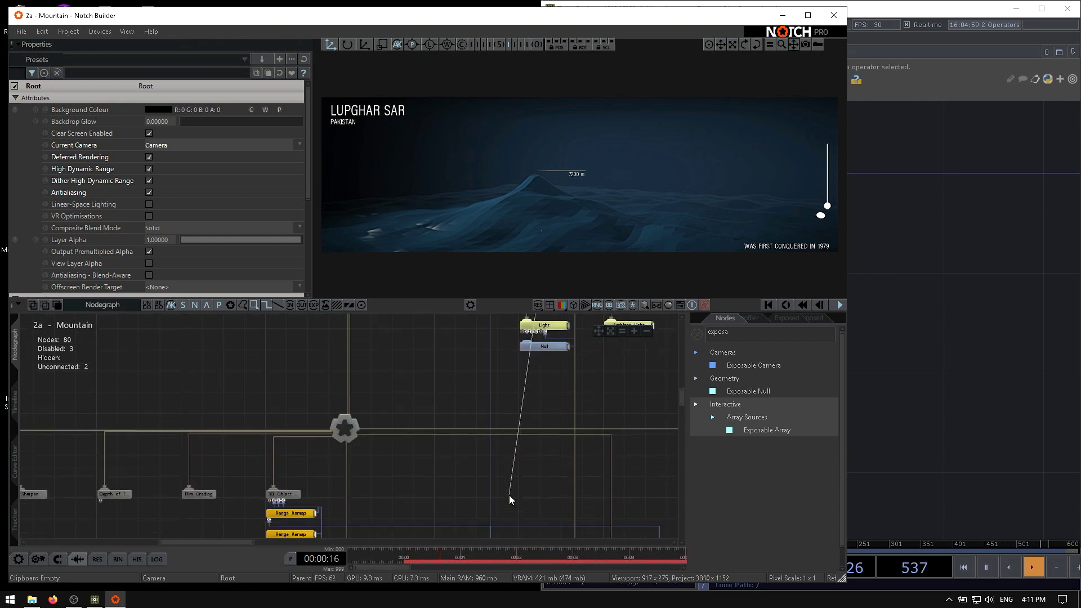
scroll(510, 495, down, 4)
drag(509, 495, 359, 412)
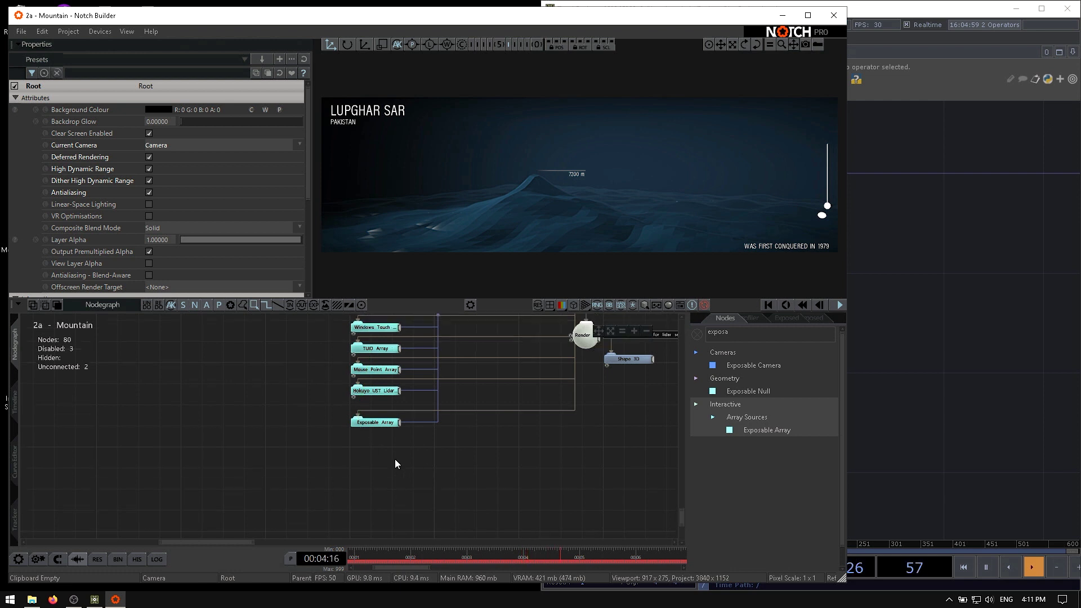
- Set the Exposable Array node's Num Transforms to 1
click(381, 474)
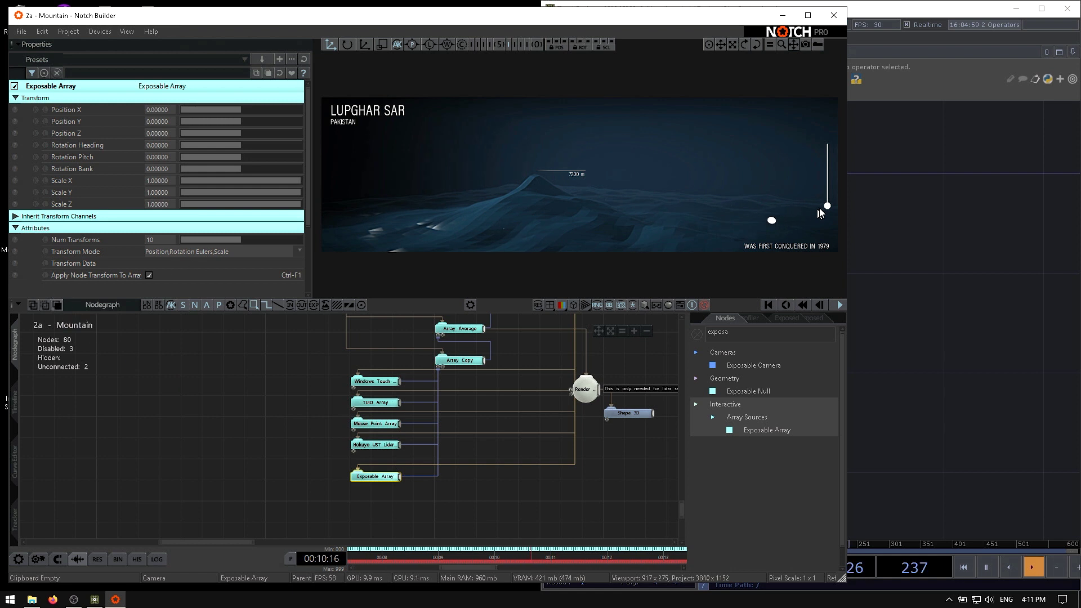
click(605, 470)
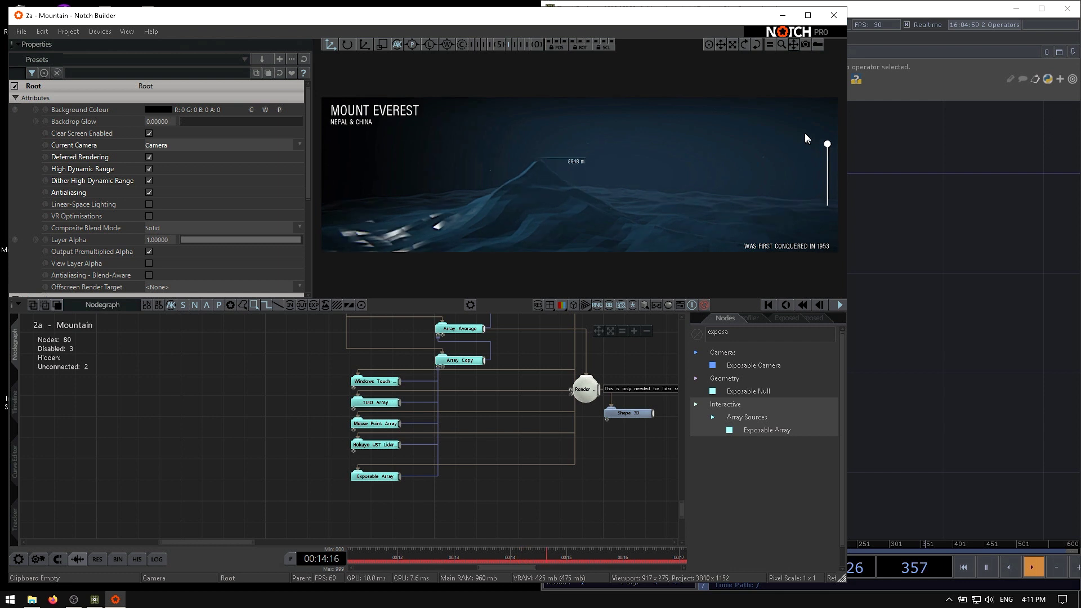
click(381, 477)
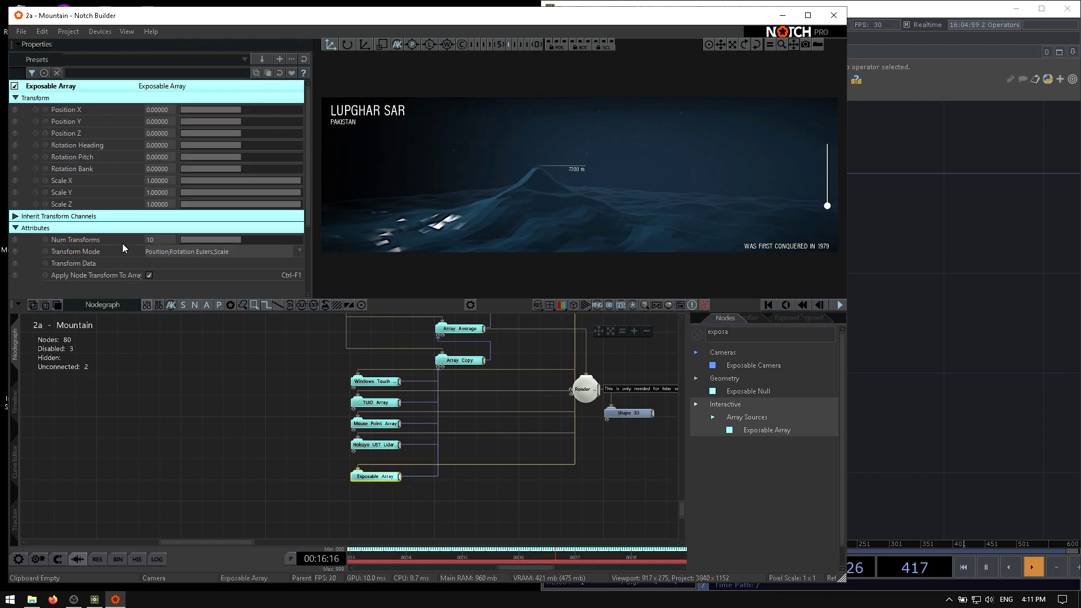
double_click(164, 239)
text(1)
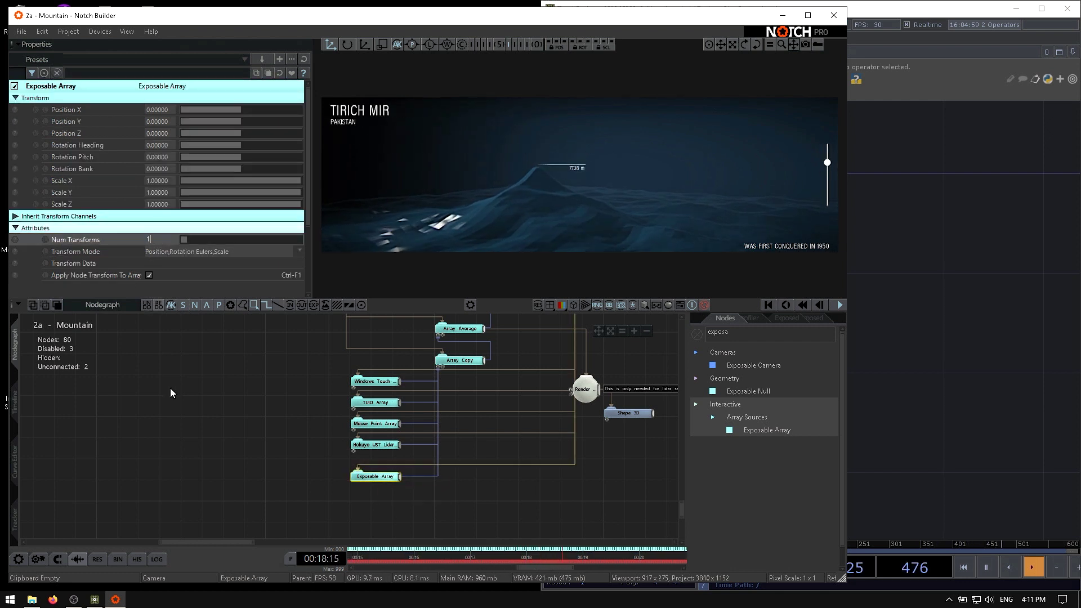
click(169, 390)
- Expose the Transform Data attribute of the Exposable Array node
click(375, 479)
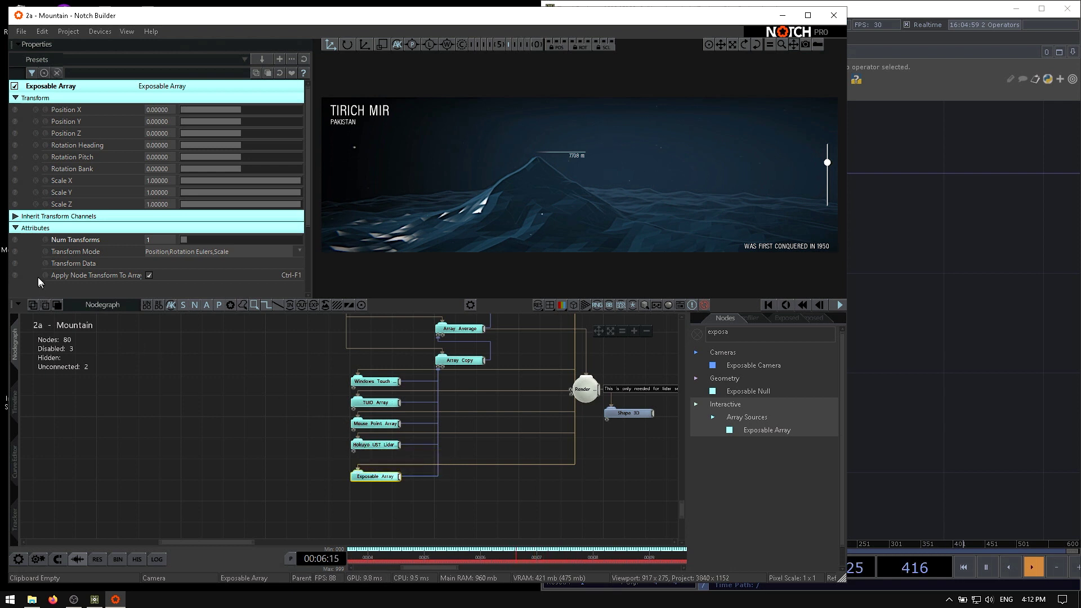
click(13, 263)
click(313, 270)
click(490, 460)
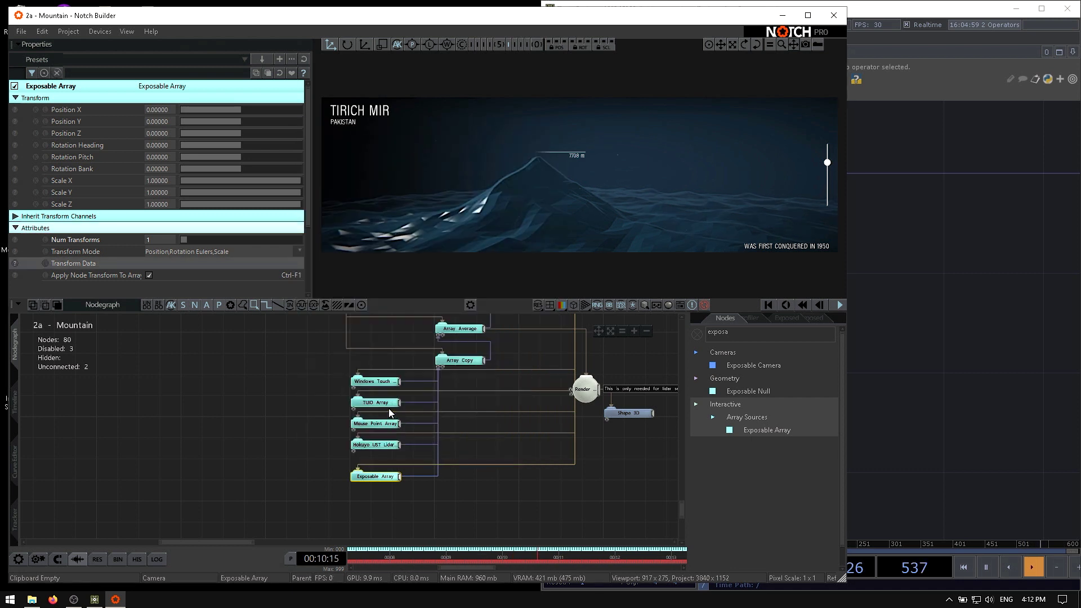
- Compare the transform values of the TUIO, Mouse Point, Hokuyo UST Lidar and Windows Touch array nodes
click(388, 403)
click(380, 424)
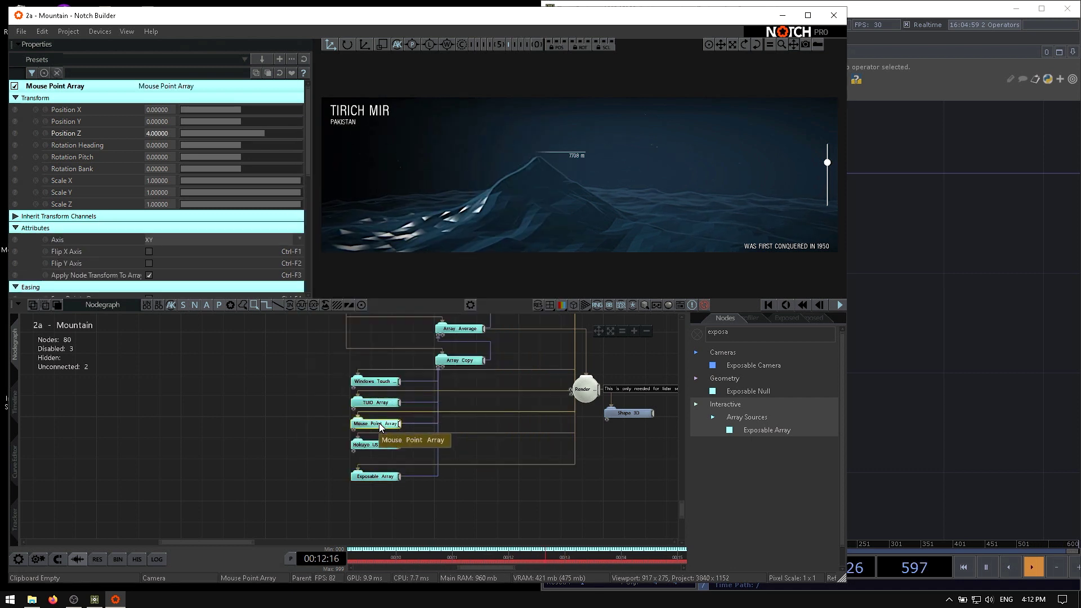
click(383, 443)
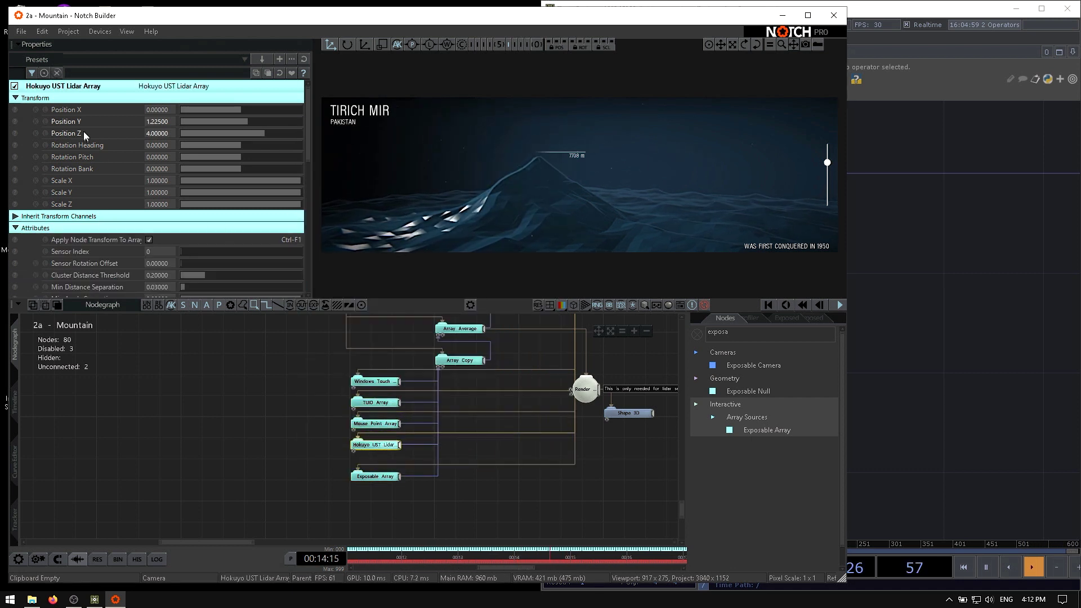
click(382, 403)
click(375, 382)
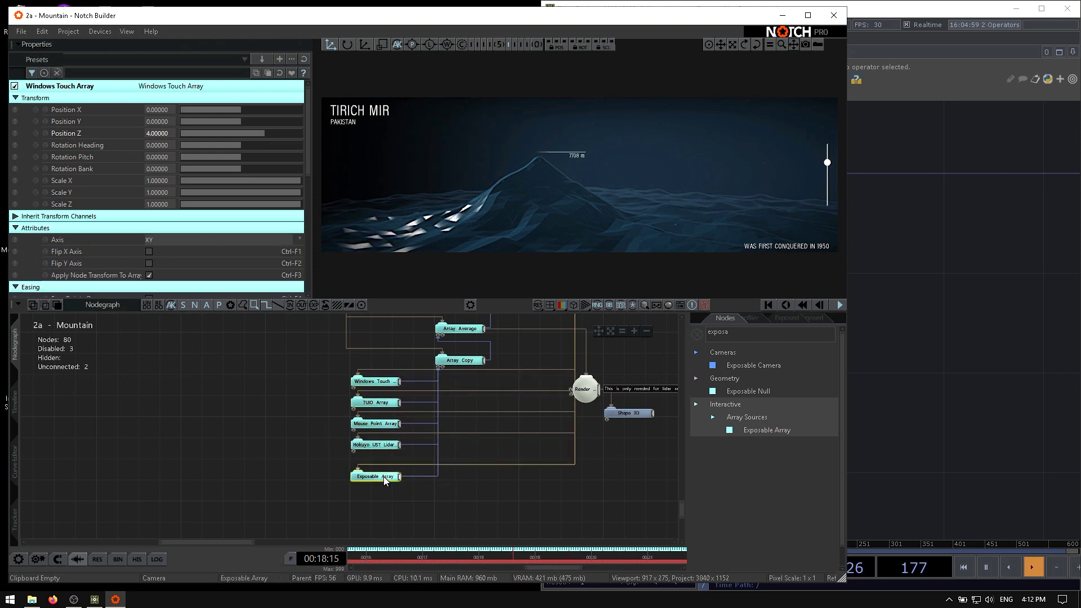
- Set the Exposable Array node's Position Z to 4 to match the other array source nodes
click(383, 476)
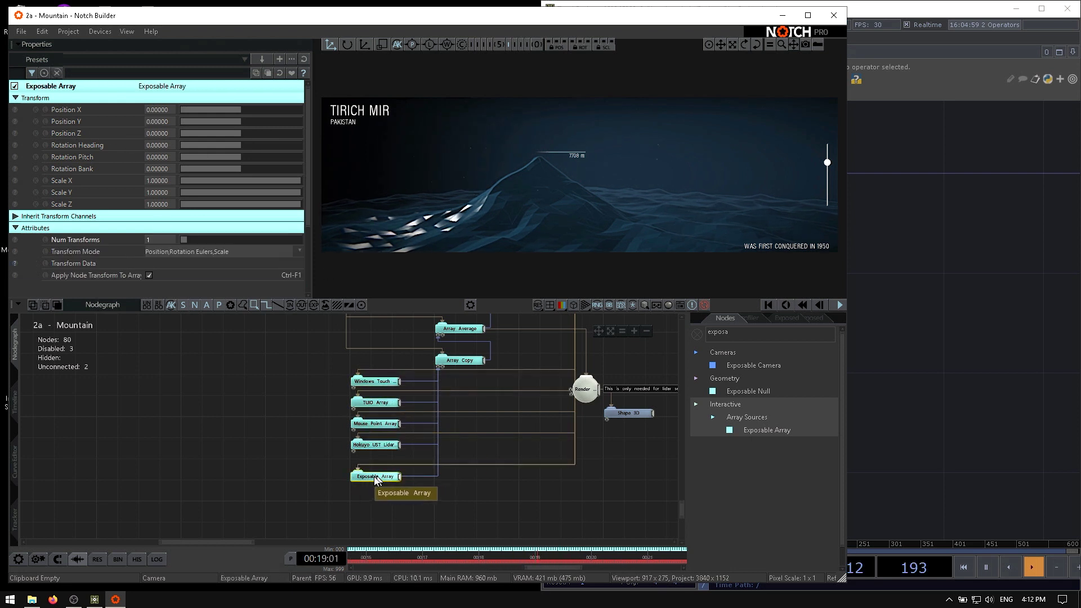
click(245, 134)
click(161, 135)
text(-4)
key(Return)
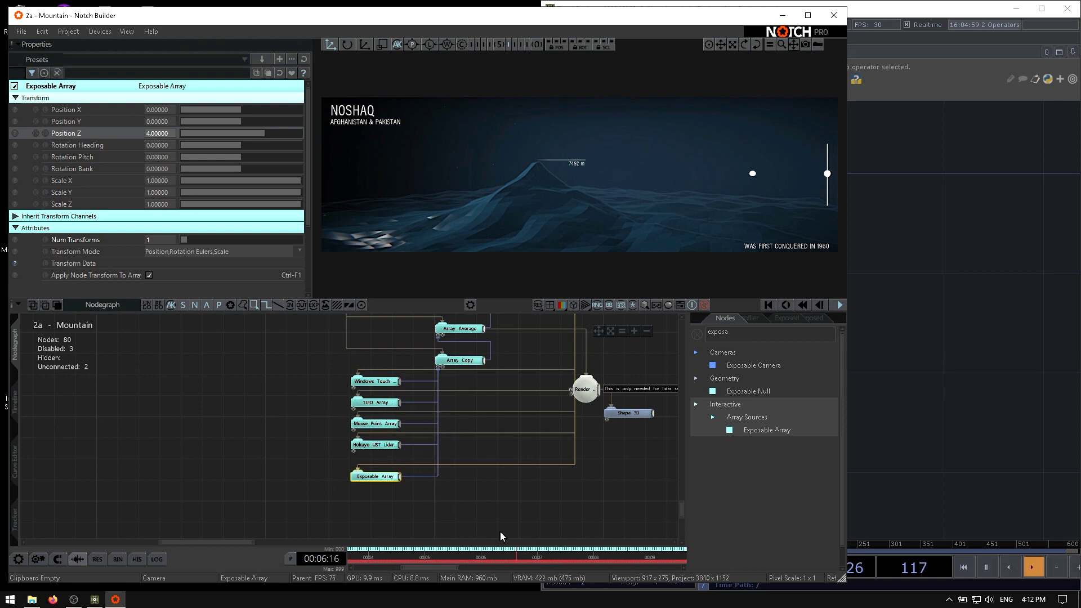
click(496, 505)
click(372, 477)
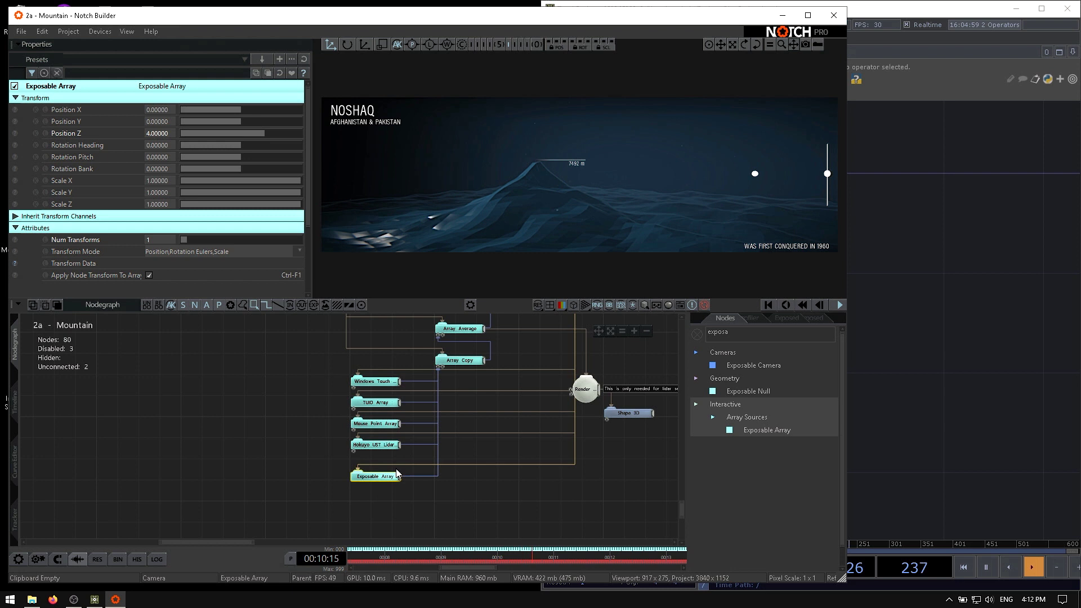
- Compile the Mountain project as a media server block named 2a - Mountain.dfxdll
click(69, 35)
click(80, 56)
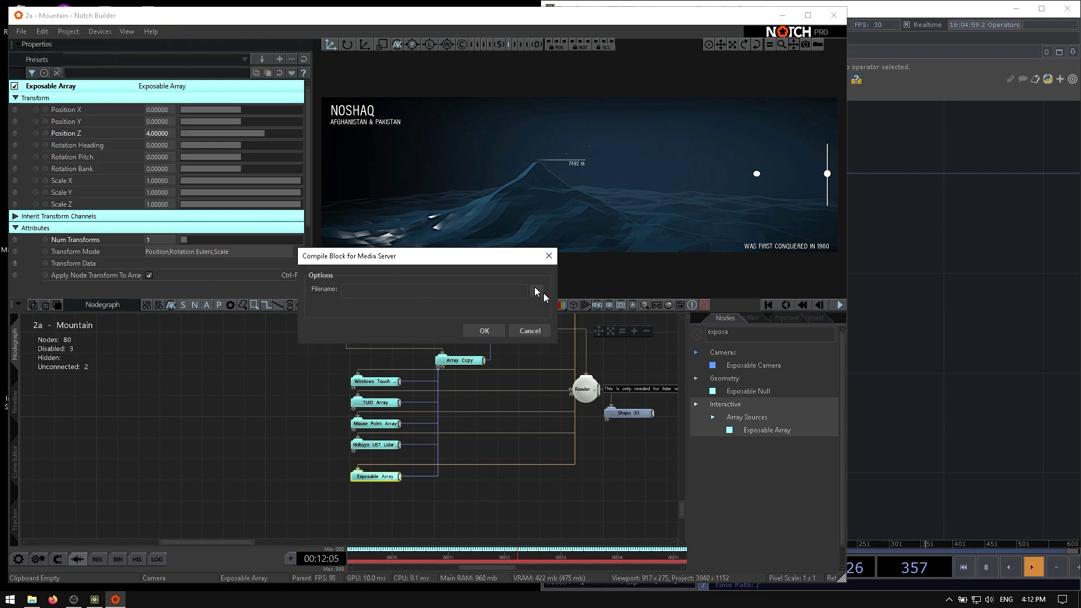
click(537, 290)
click(679, 439)
click(485, 330)
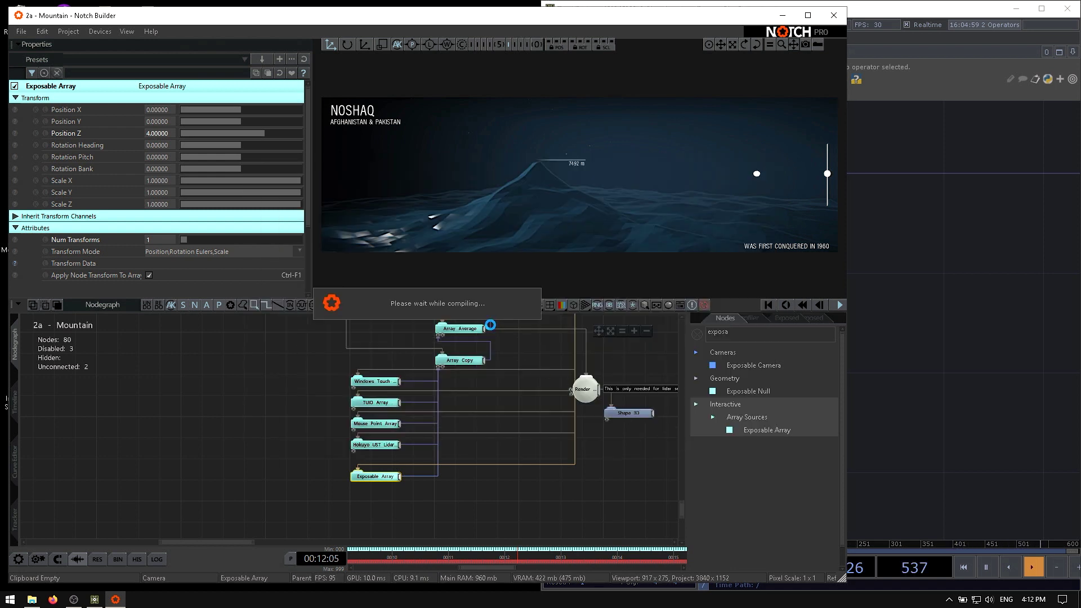
- Switch to TouchDesigner and add a Notch TOP to the project1 network
click(882, 352)
drag(784, 294, 790, 270)
key(Tab)
click(667, 131)
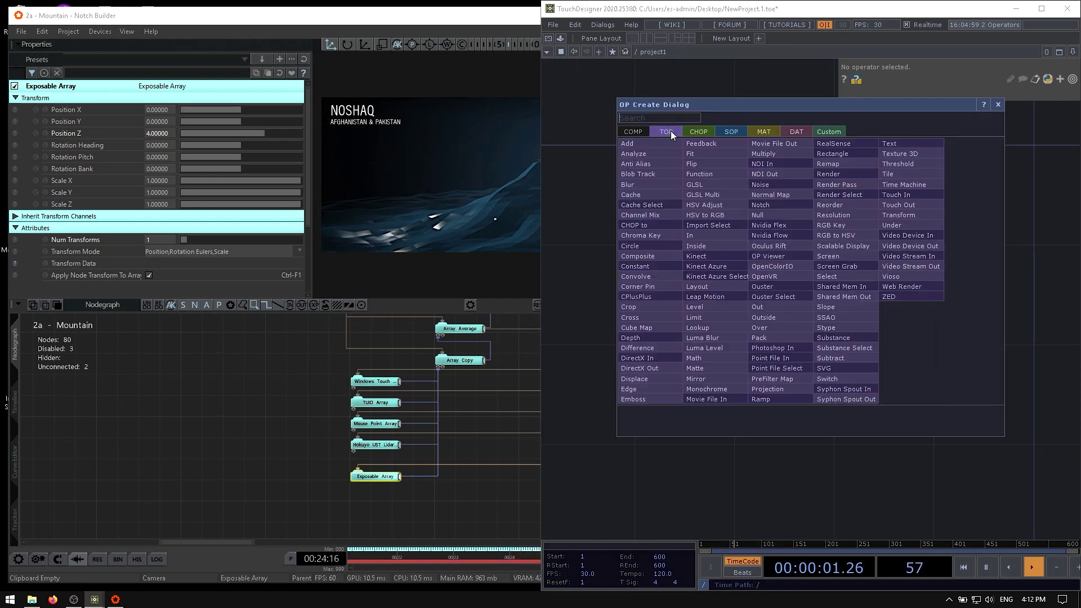
click(766, 205)
click(782, 302)
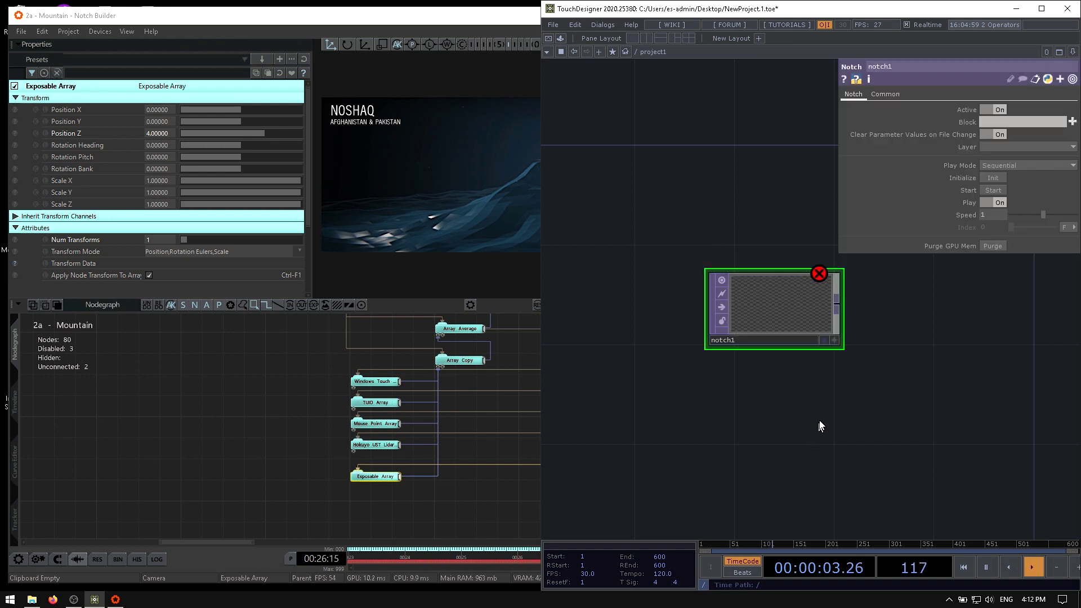
drag(749, 276, 786, 325)
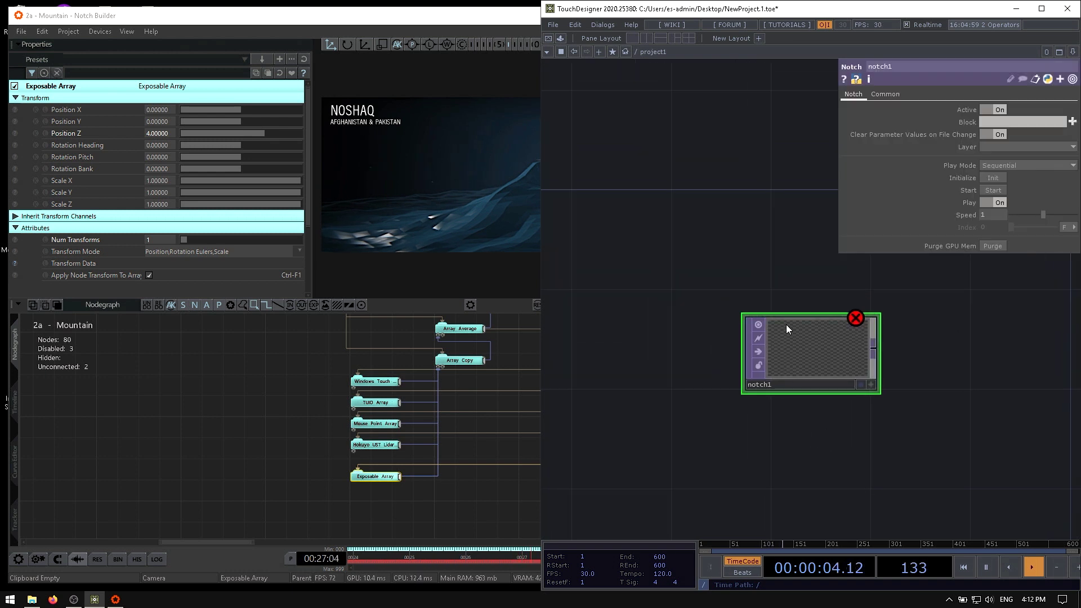
- Load the 2a - Mountain.dfxdll block into the Notch TOP
click(1072, 124)
double_click(701, 145)
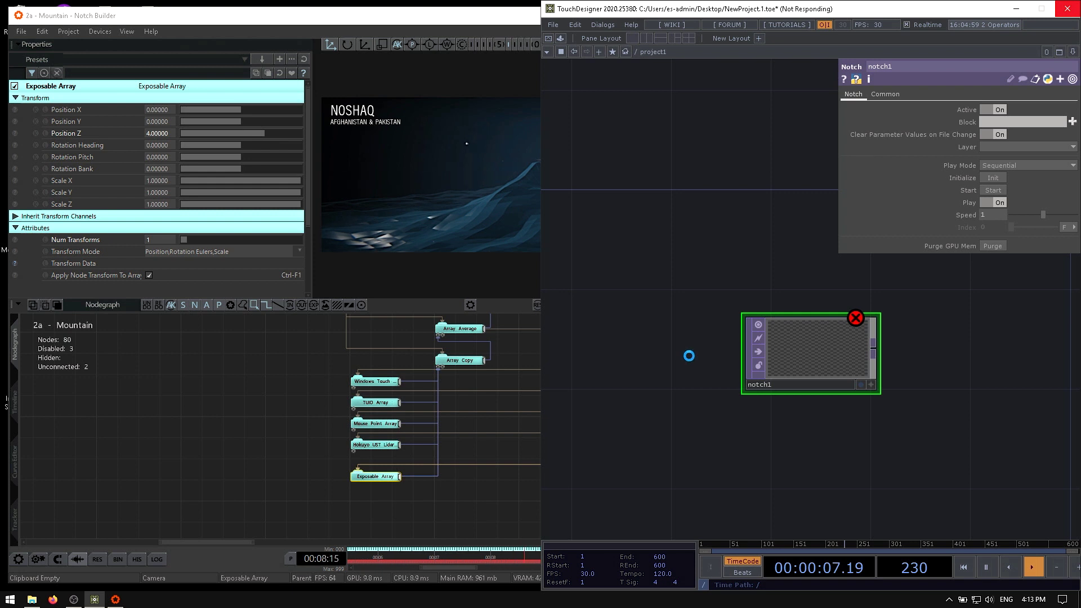
scroll(834, 347, up, 3)
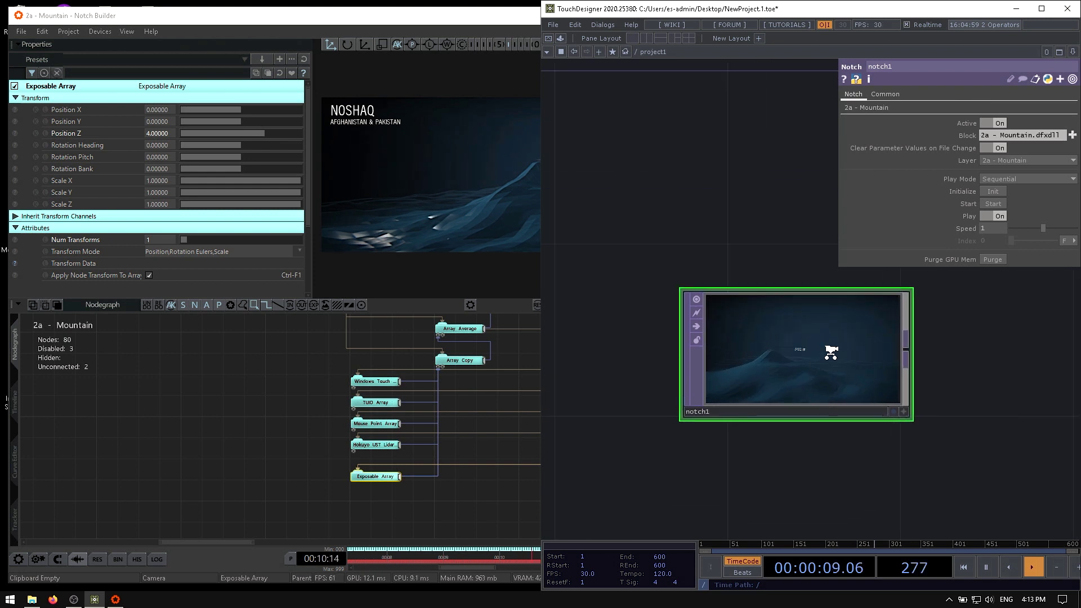
scroll(811, 388, up, 3)
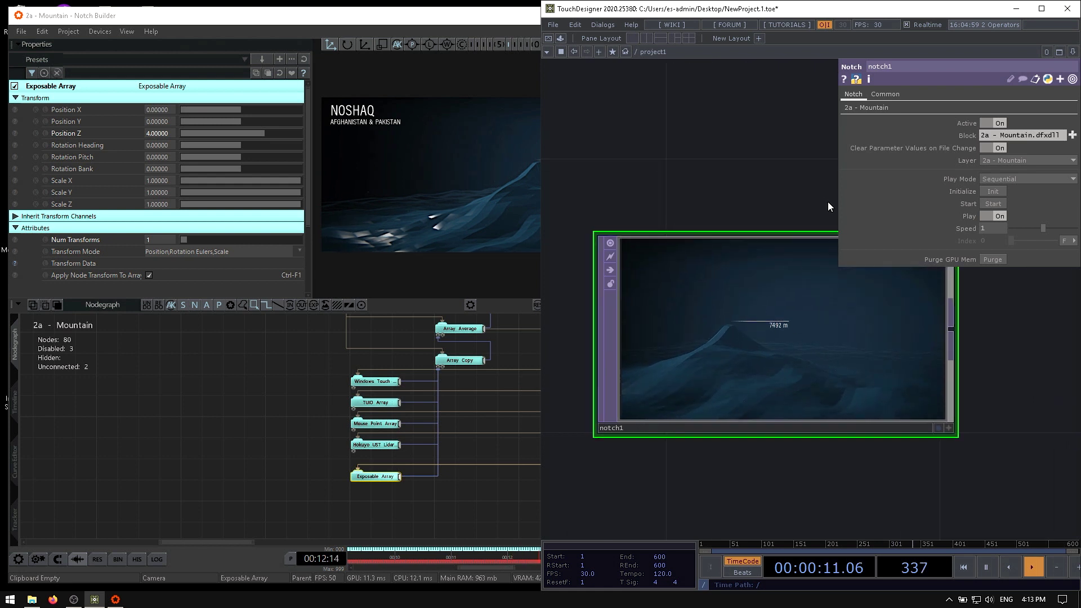
- Switch to Notch Builder, pause playback and check the output width and height in the project's rendering settings
click(881, 95)
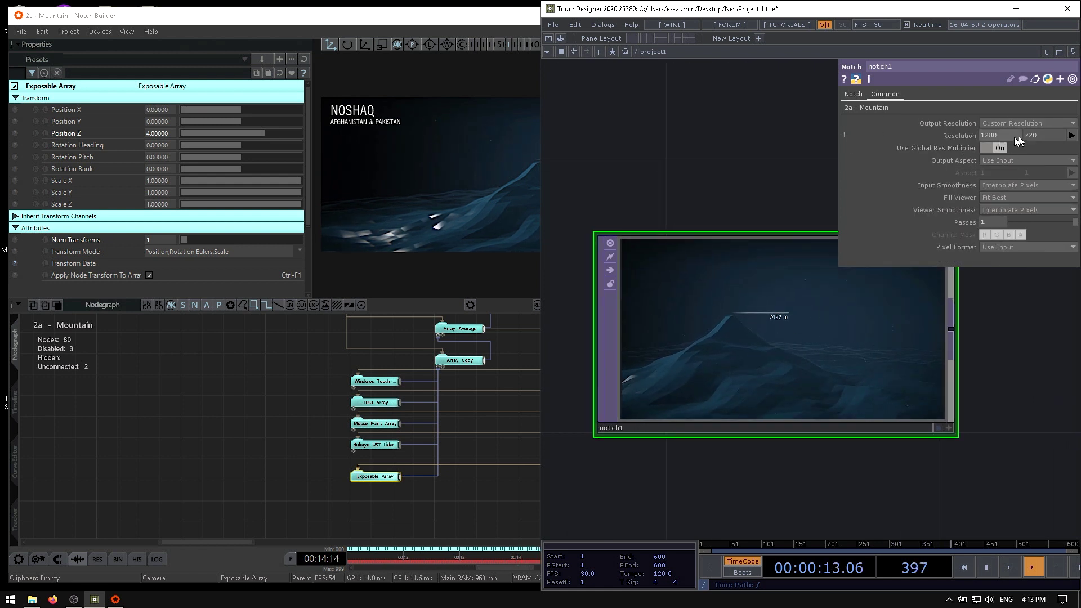
click(296, 357)
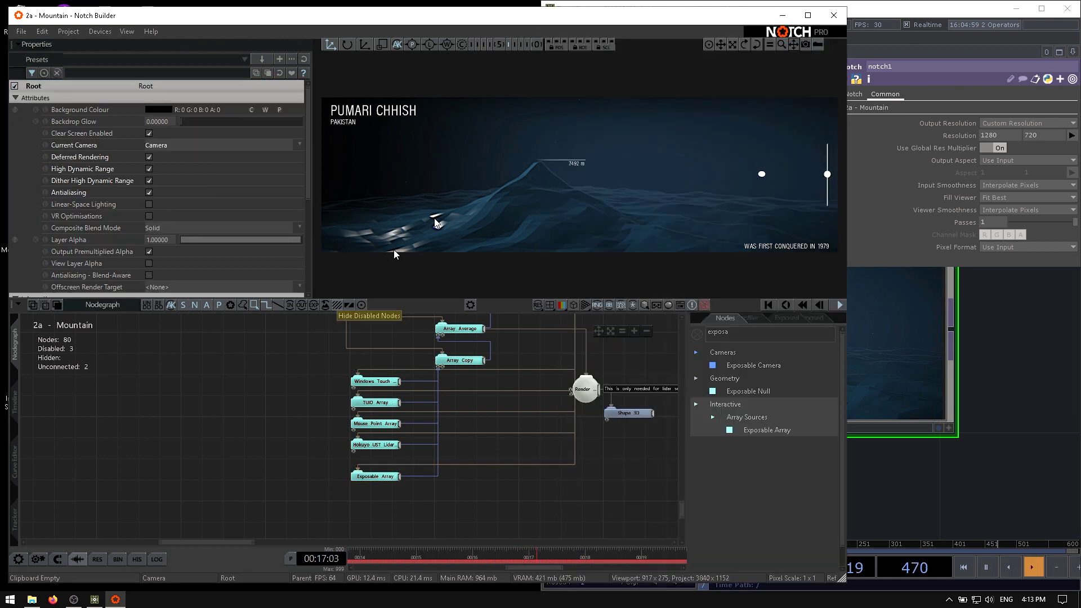
click(818, 305)
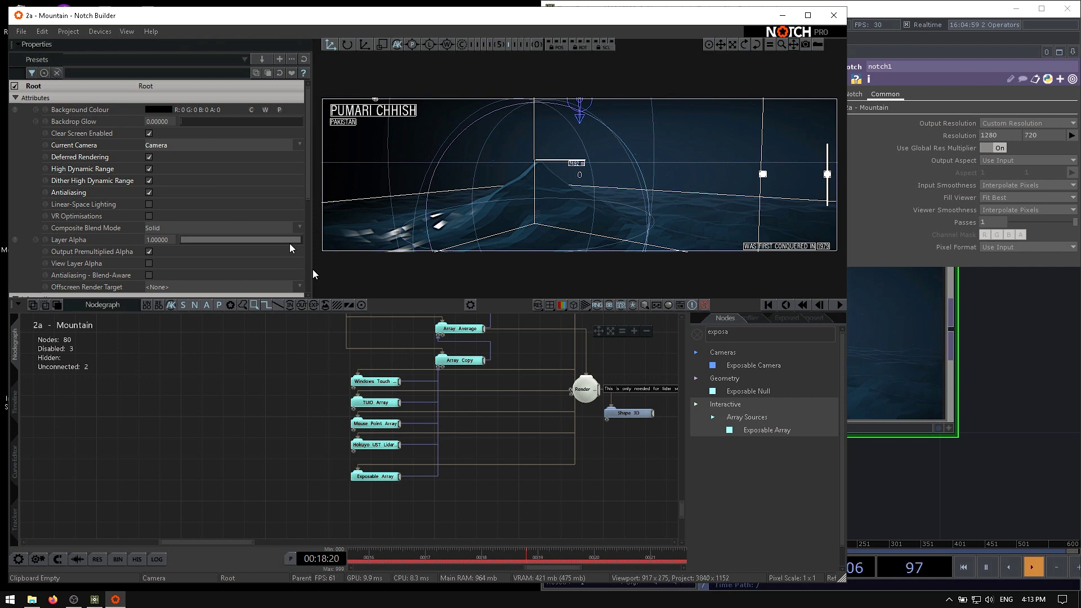
click(68, 31)
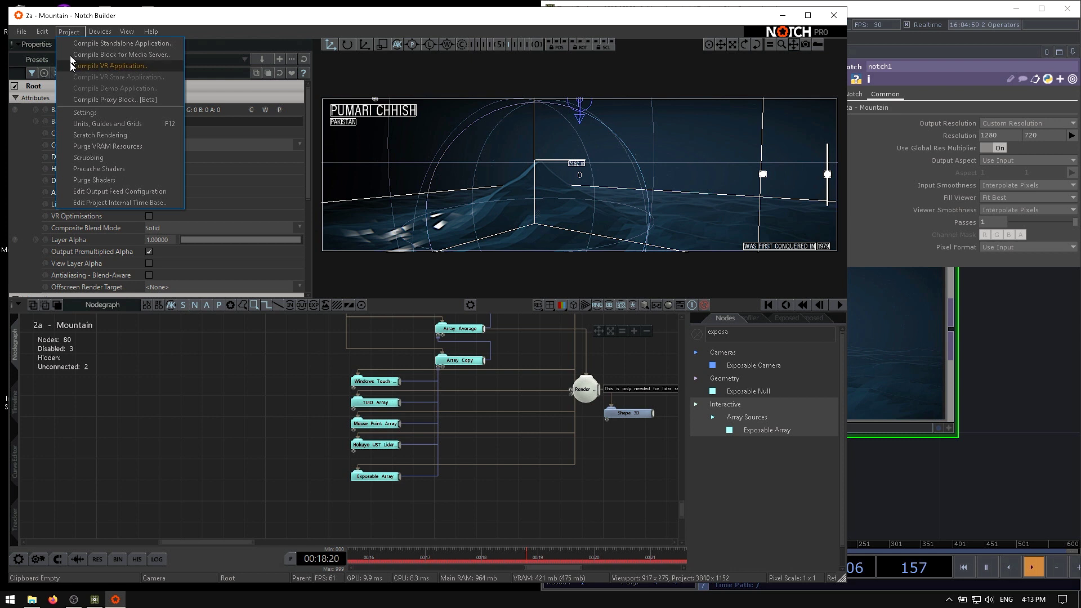
click(90, 117)
click(381, 134)
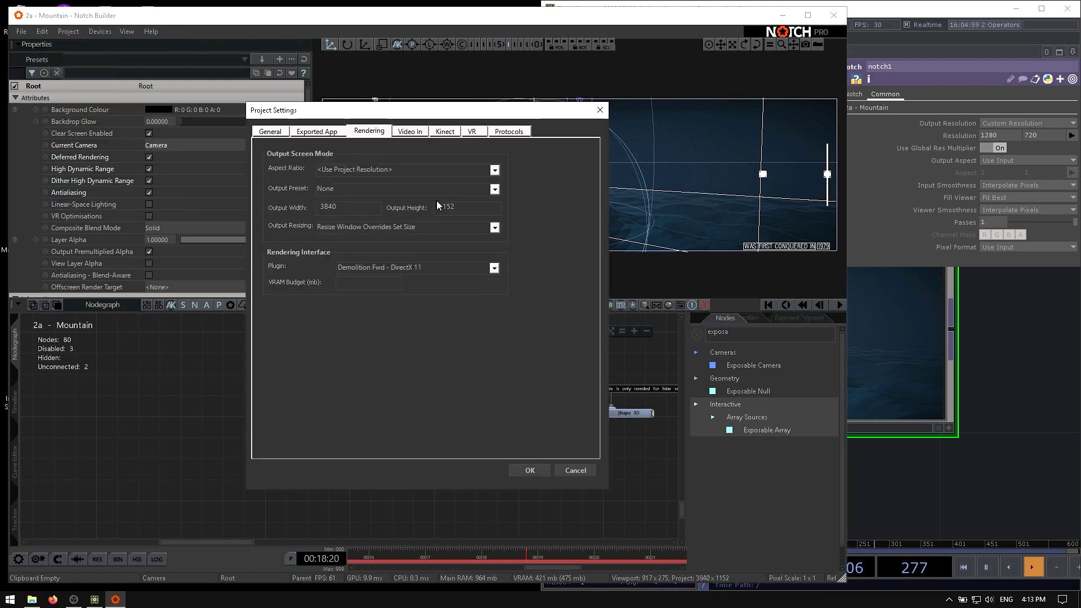
- In TouchDesigner, set the Notch TOP's resolution to 3840/4 wide and 1152/4 high
click(939, 137)
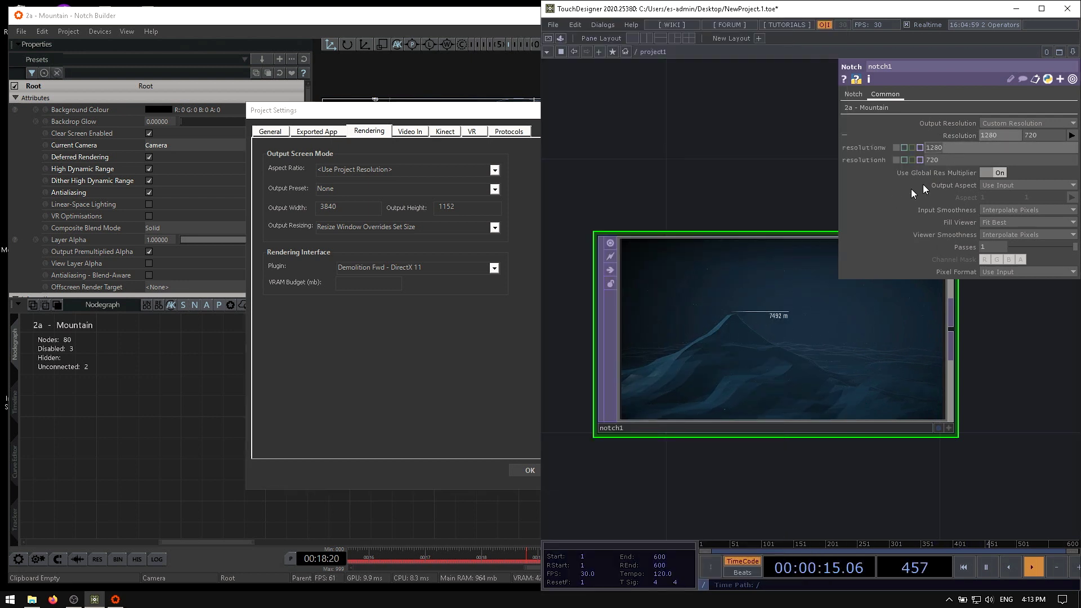
text(3840/4)
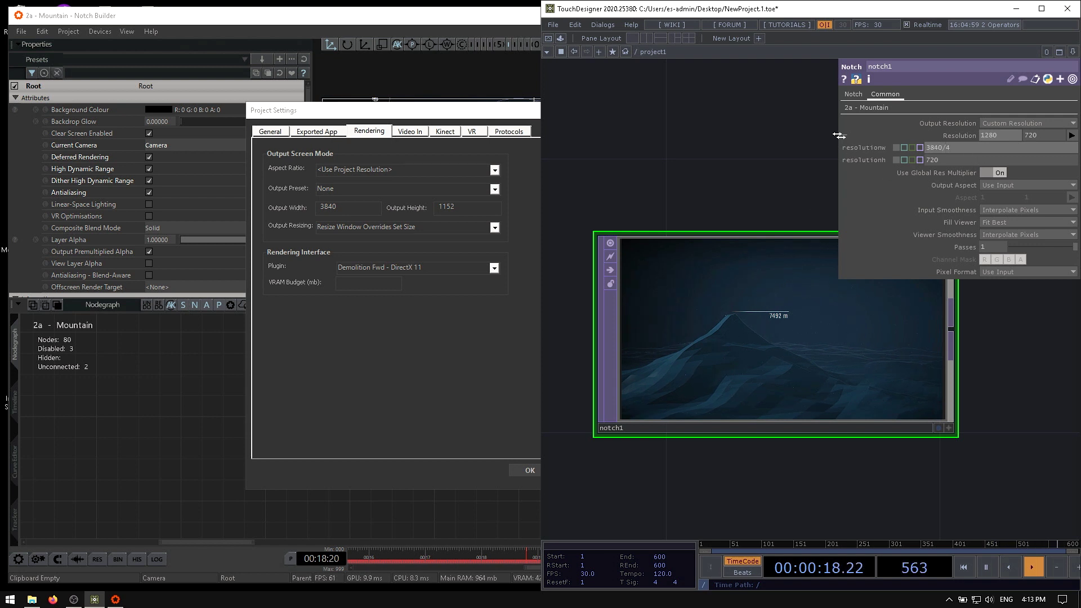
click(947, 159)
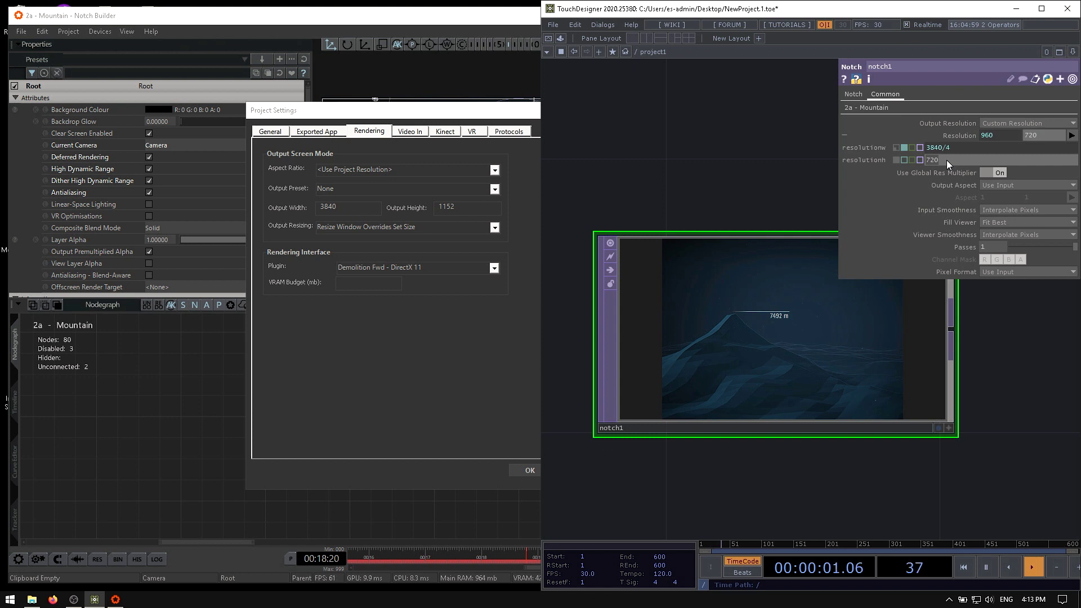
text(1152/4)
key(Return)
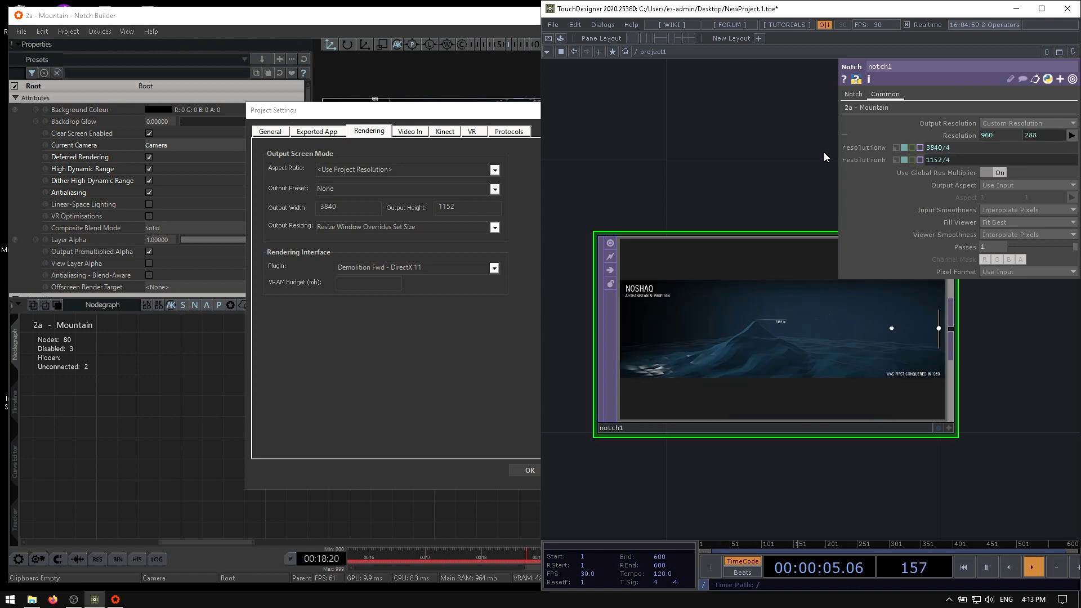
scroll(829, 308, up, 2)
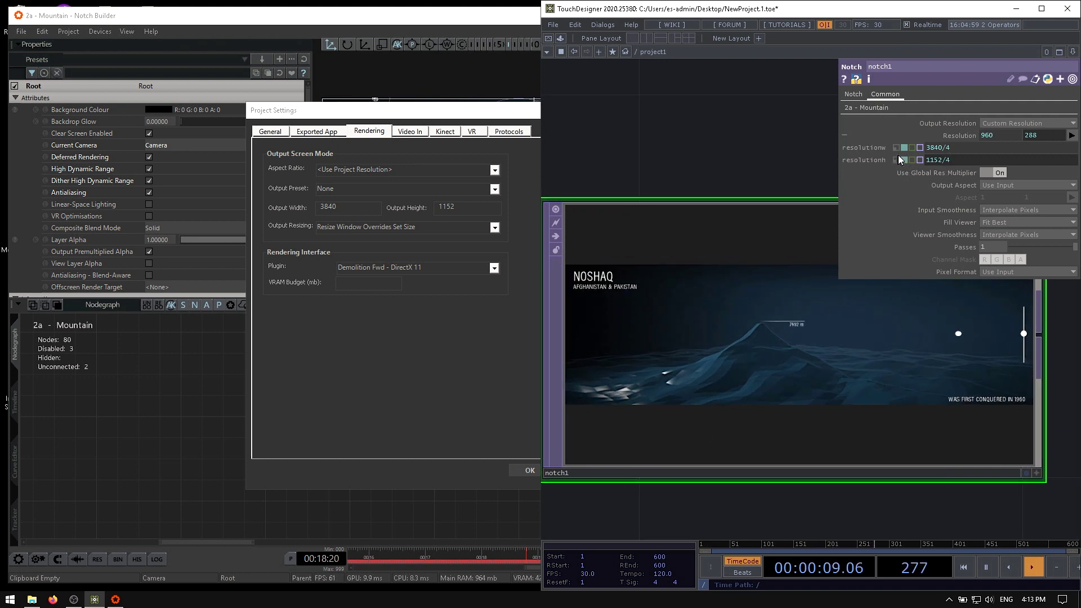
- Show the Notch TOP's exposed 2a - Mountain parameters and close Notch Builder's project settings without changes
click(925, 134)
click(862, 107)
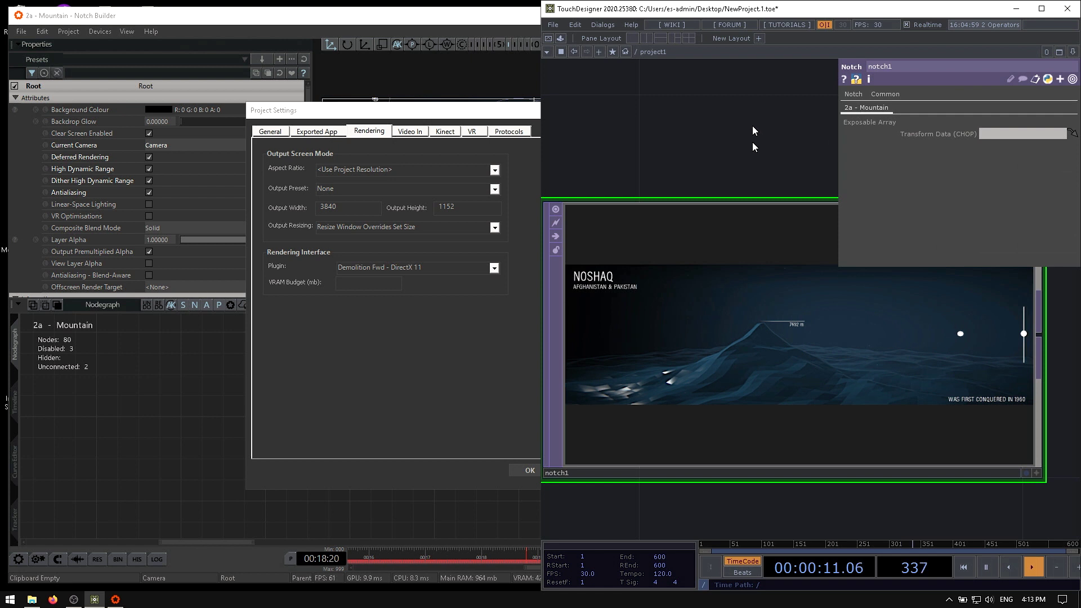
middle_drag(752, 126, 741, 188)
click(473, 411)
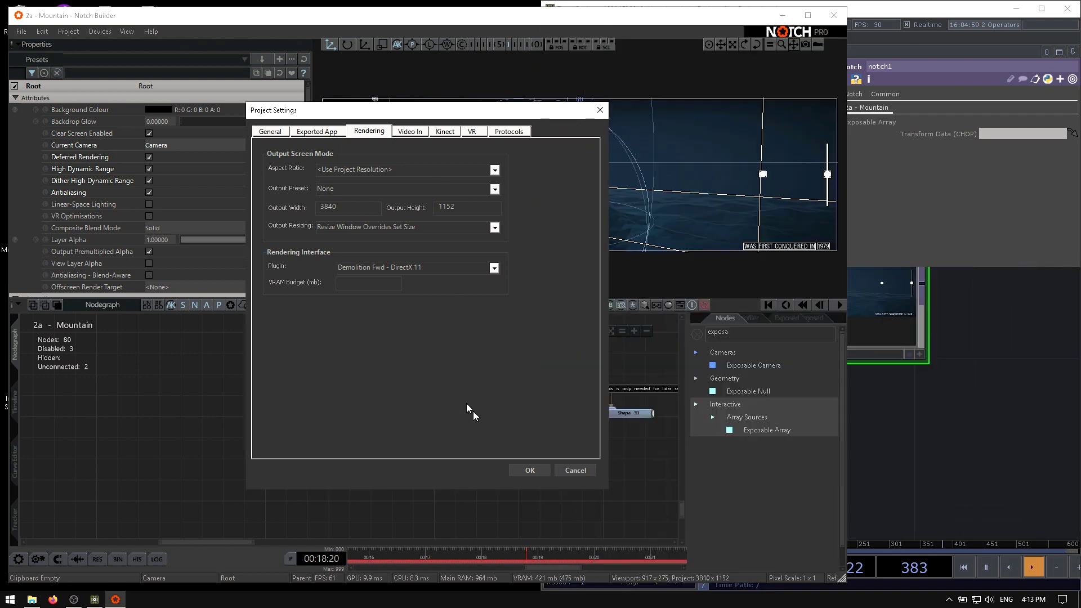
click(565, 471)
- Return to TouchDesigner and add a Constant CHOP beside the Notch TOP
click(911, 444)
drag(640, 374, 820, 417)
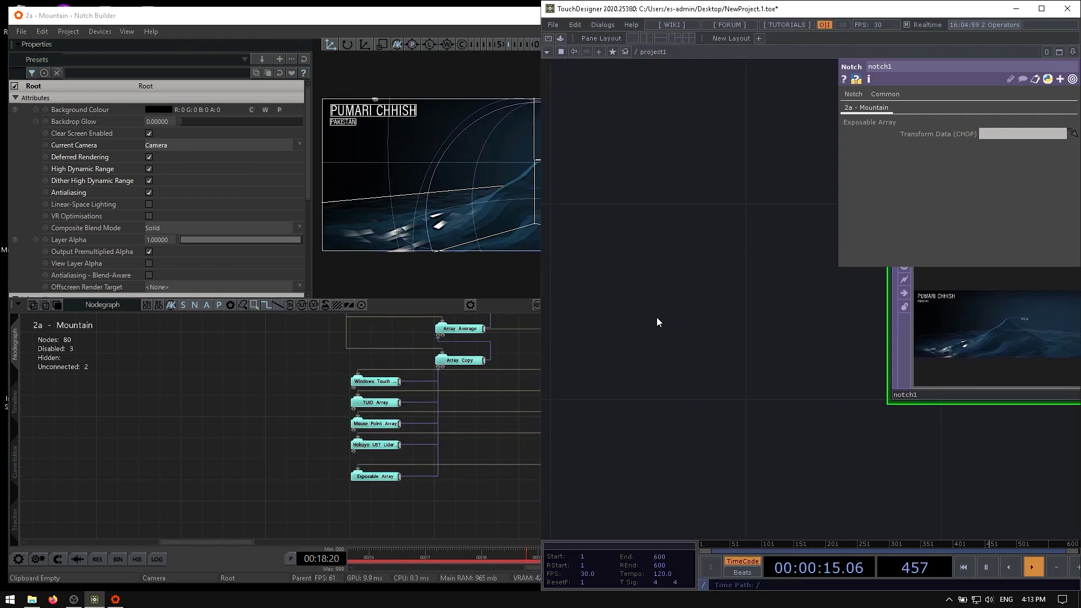
key(Tab)
click(544, 182)
text(c)
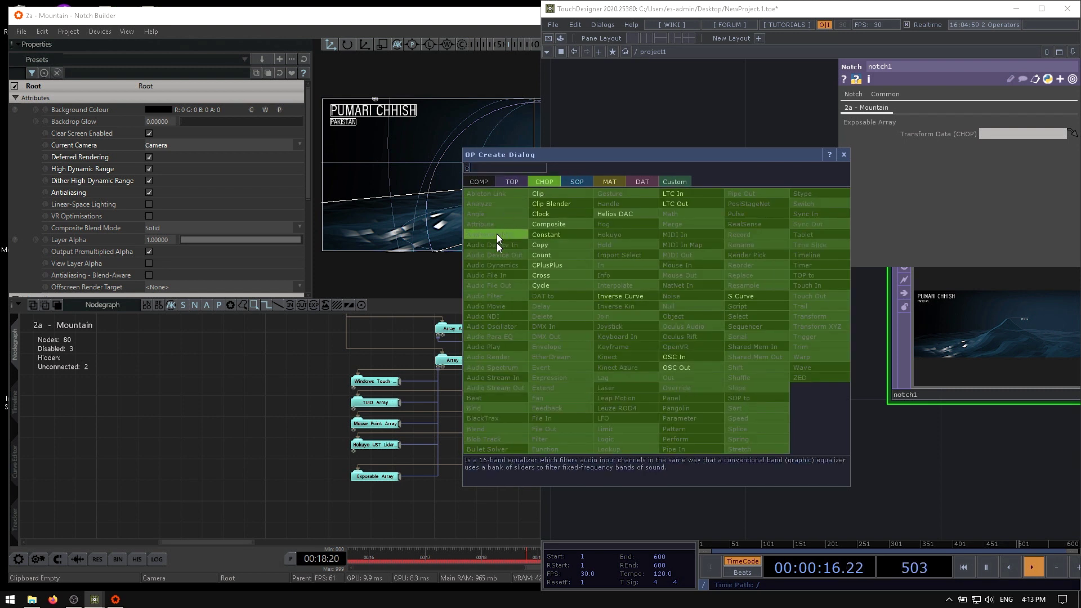
click(553, 235)
click(675, 311)
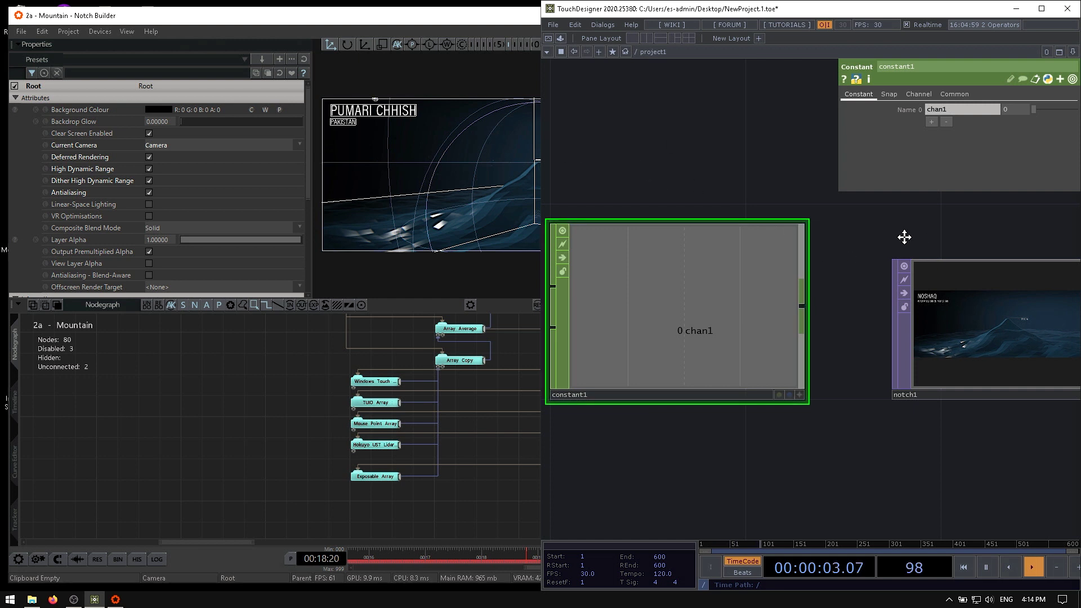
drag(938, 234, 929, 249)
scroll(929, 247, down, 3)
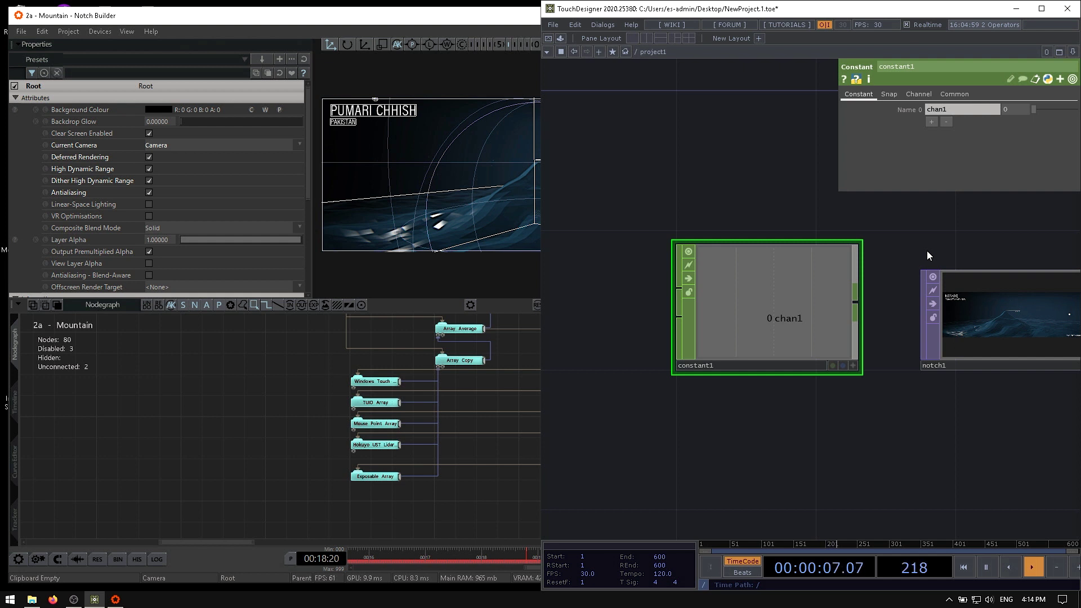
- Name the Constant CHOP's first three channels tx, ty and tz, adding channels as needed
click(932, 112)
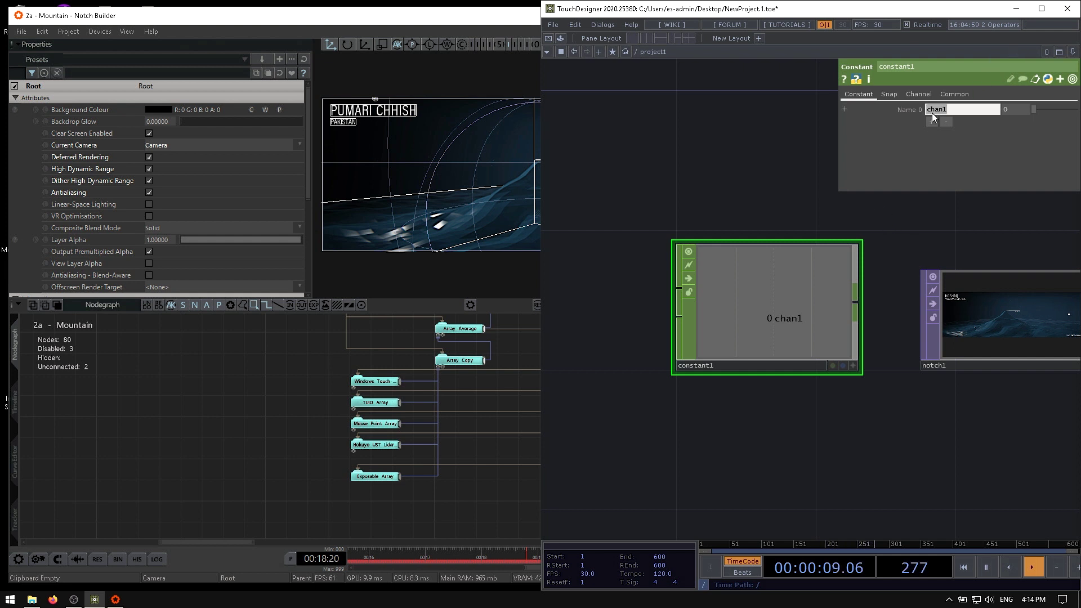
text(tx)
key(Return)
click(932, 122)
click(938, 123)
text(ty)
click(930, 136)
click(935, 137)
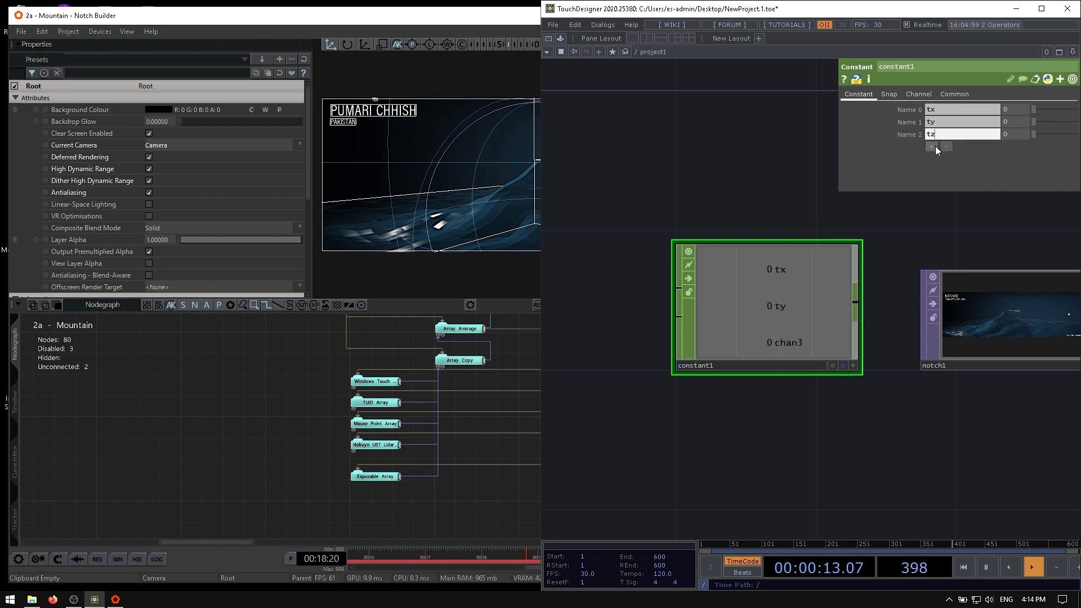
text(tz)
- Check the Exposable Array's transform order in Notch Builder and add rotation channels rx, ry and rz to the Constant CHOP
click(935, 146)
click(378, 477)
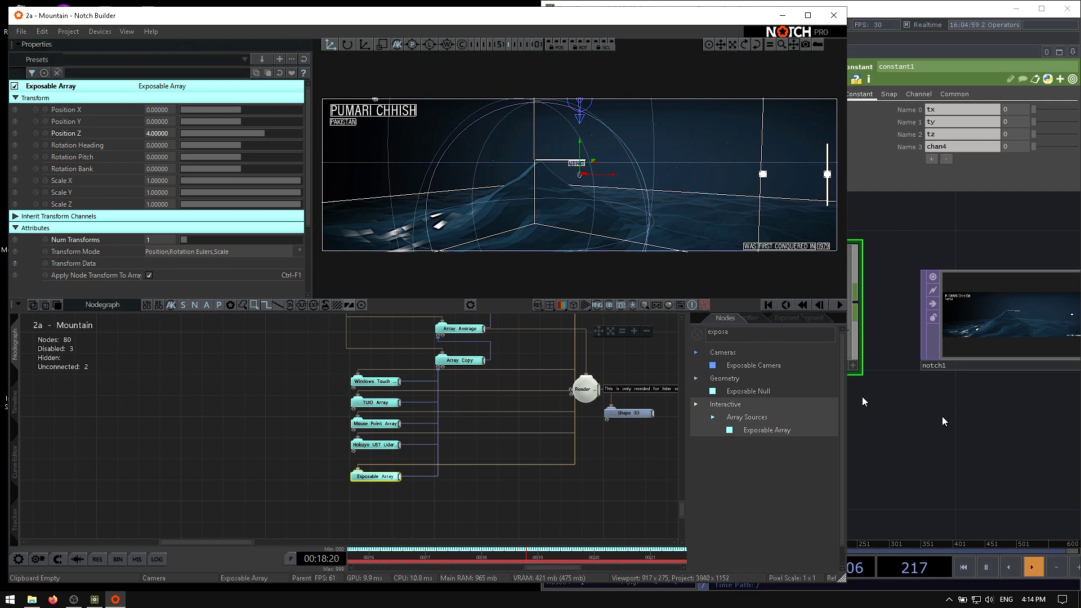
click(982, 435)
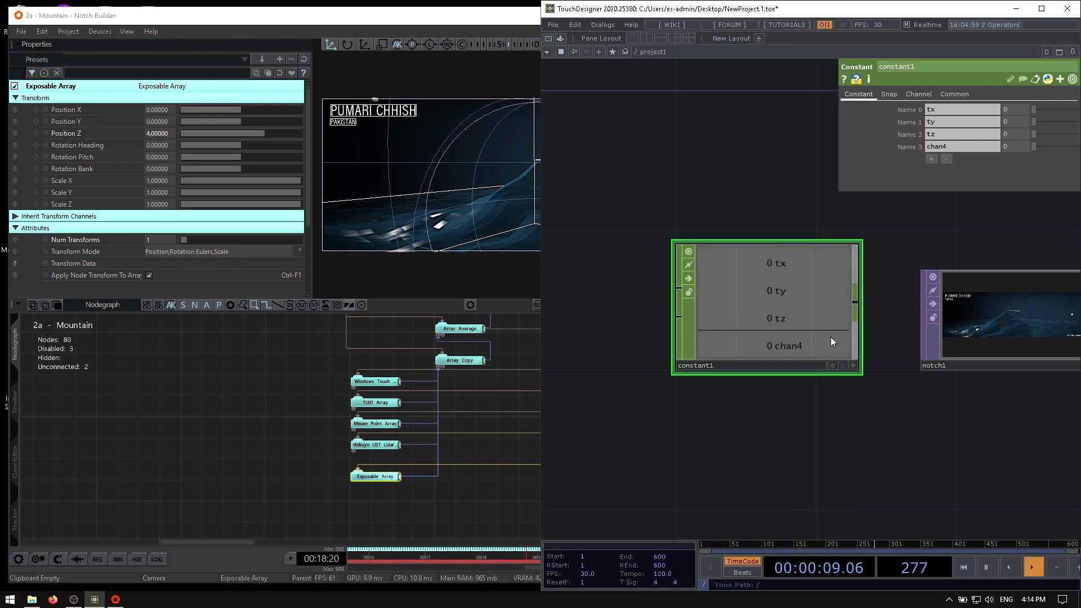
text(rx)
click(936, 159)
text(ry)
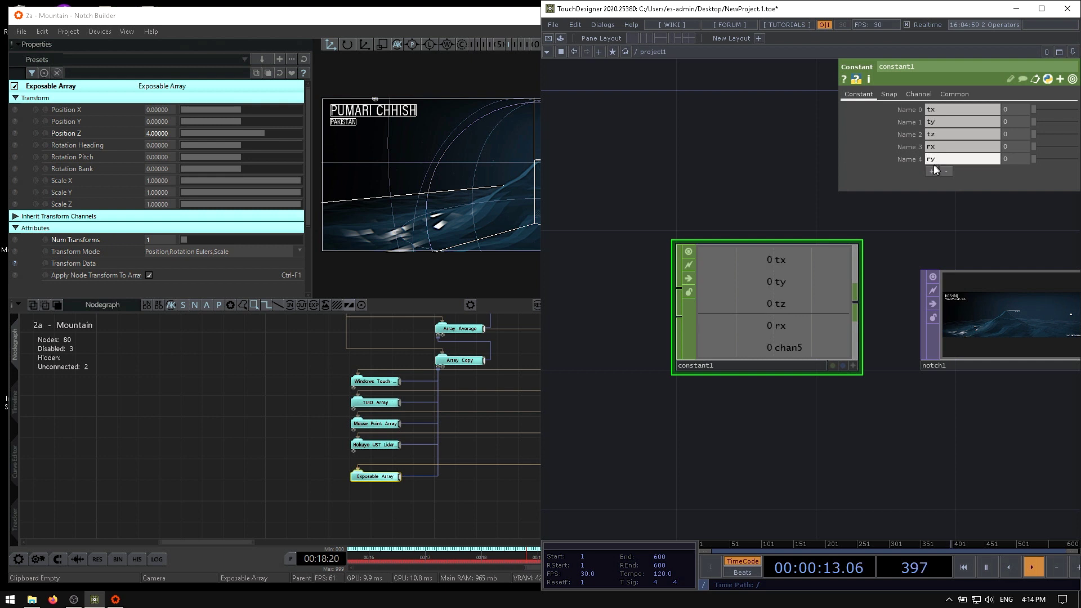
click(934, 169)
click(934, 171)
text(rz)
click(933, 184)
click(936, 175)
text(rz)
- Add three scale channels named sx, sy and sz to the Constant CHOP
click(939, 182)
text(sx)
click(933, 196)
click(934, 198)
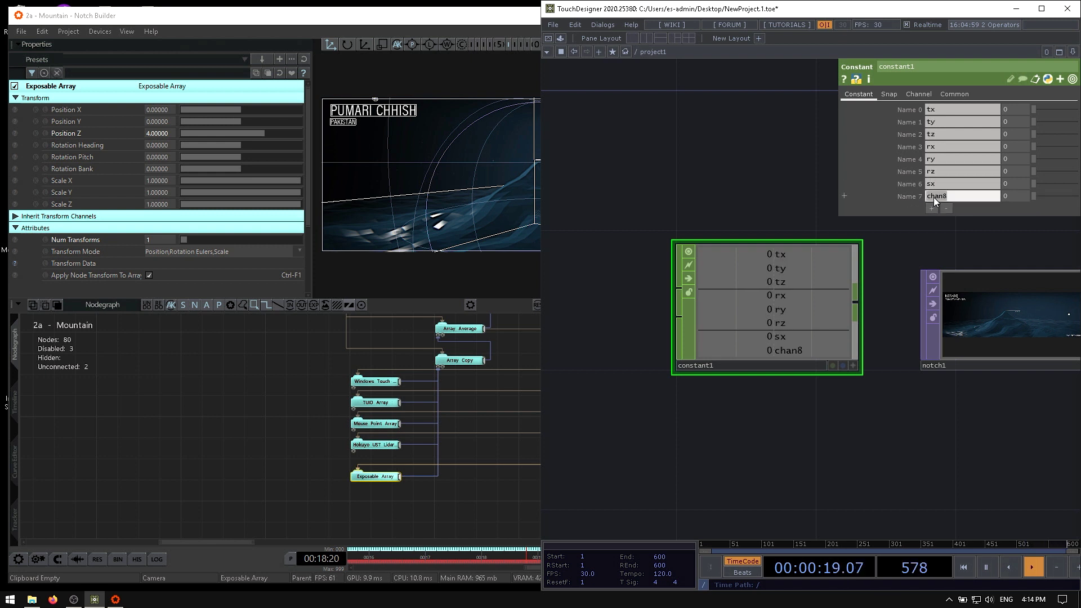
text(sy)
click(931, 208)
click(932, 208)
text(sz)
key(Return)
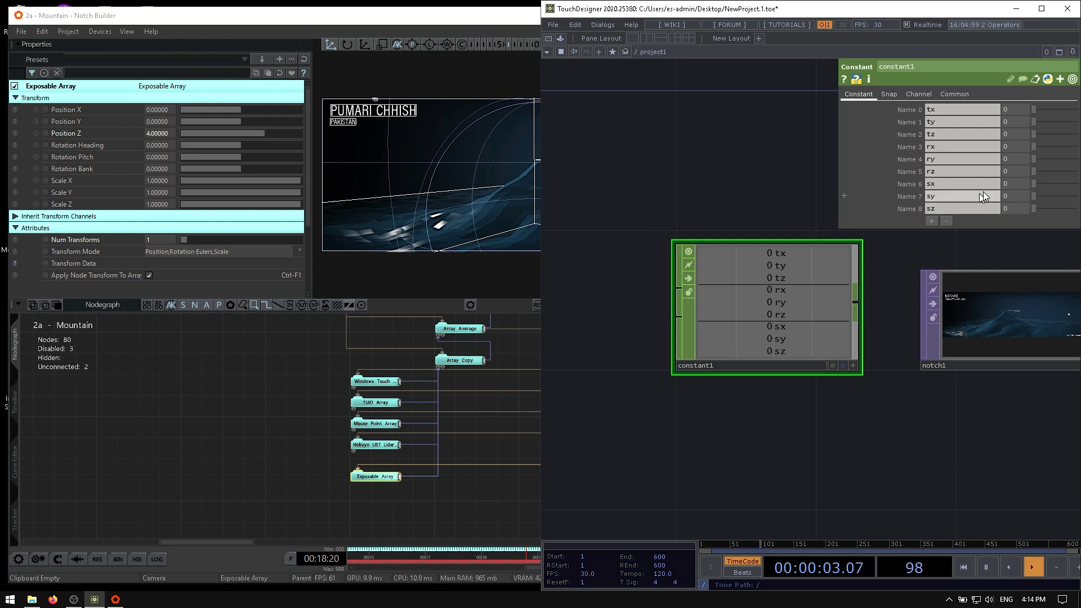
- Set the Constant CHOP's sx, sy and sz channels to 1
click(1014, 196)
text(1)
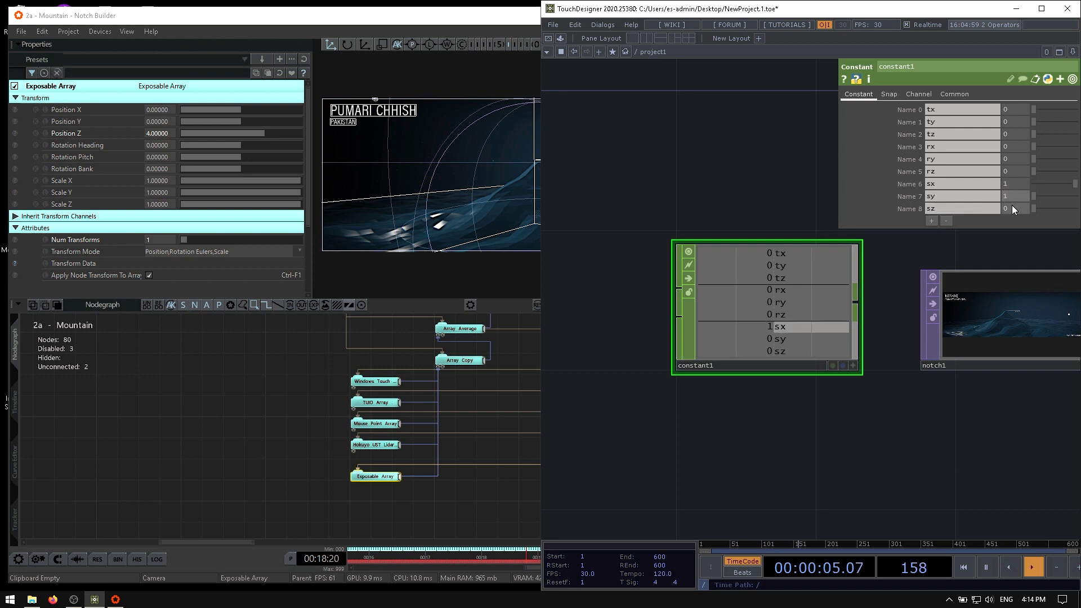
click(1012, 207)
text(1)
key(Return)
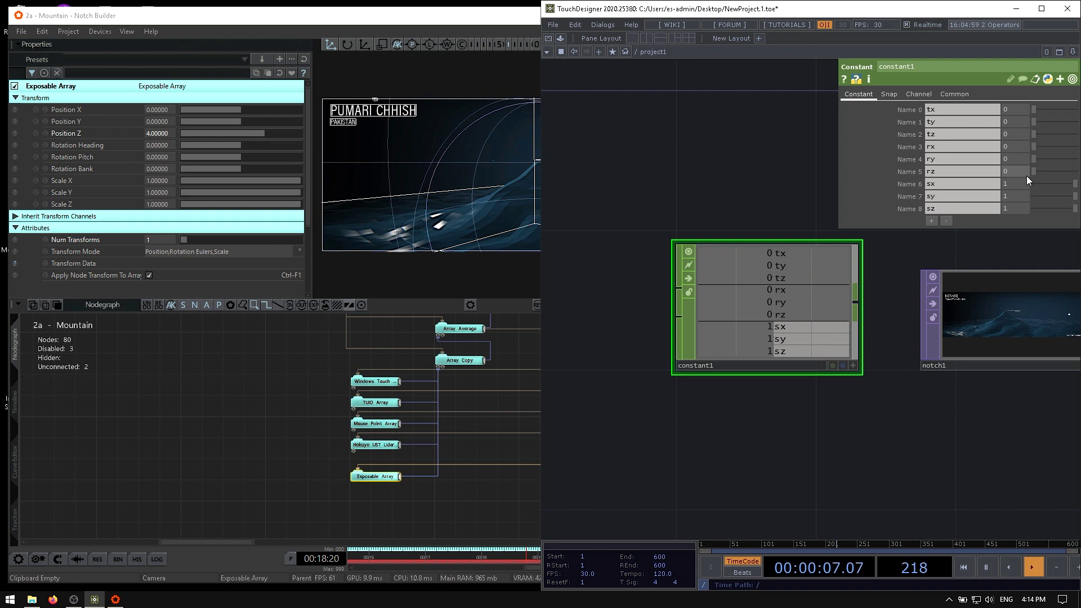
- Move the Notch TOP up beside the Constant CHOP and assign constant1 as its Exposable Array Transform Data CHOP
drag(1005, 255, 900, 285)
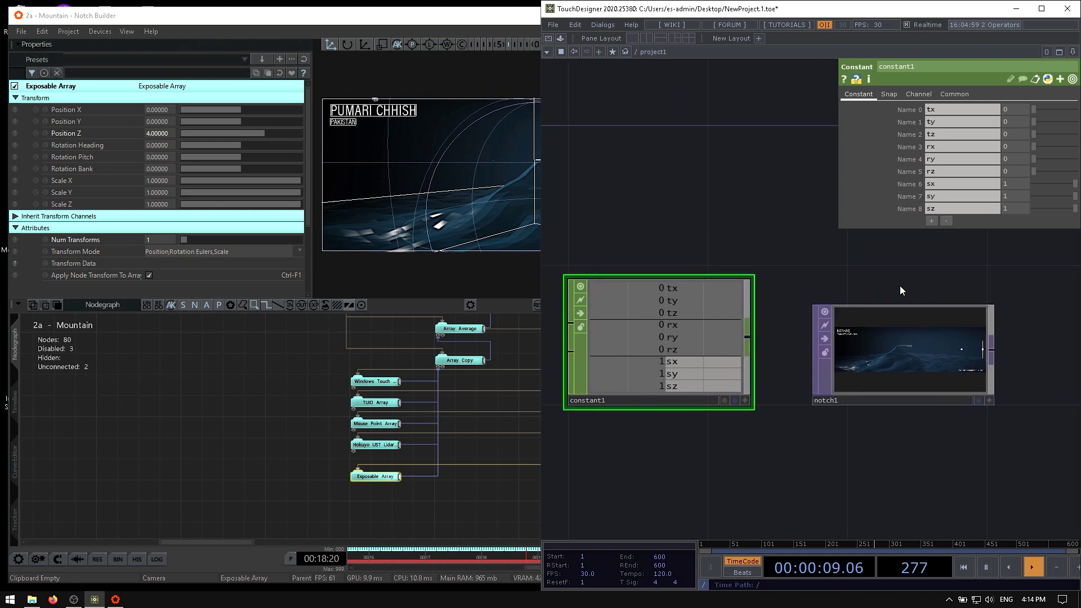
drag(871, 390, 925, 353)
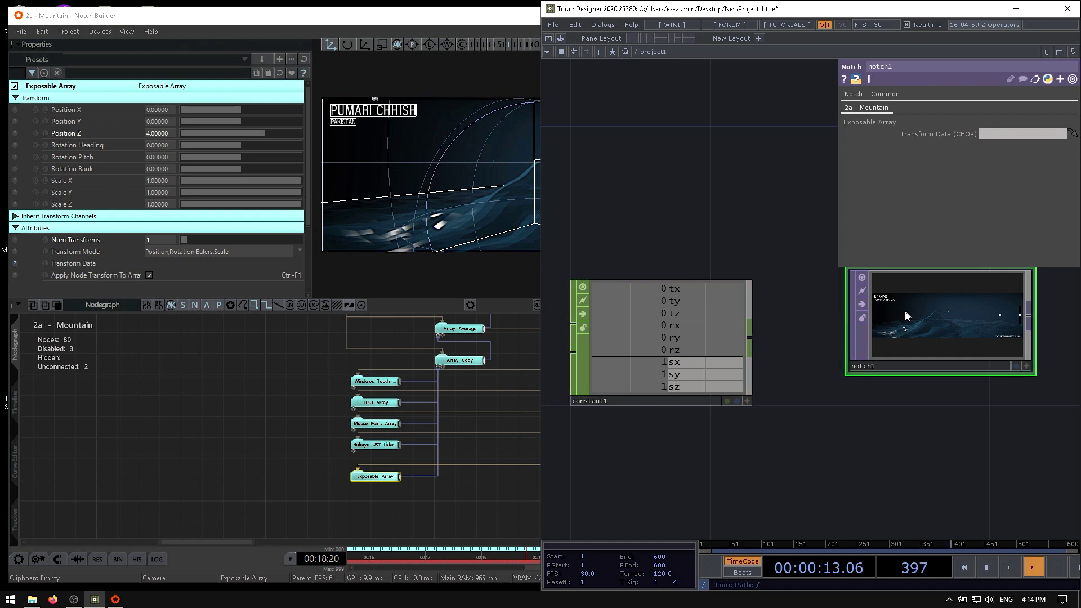
mouse_move(723, 309)
mouse_down()
mouse_move(1038, 127)
mouse_move(1032, 134)
mouse_up()
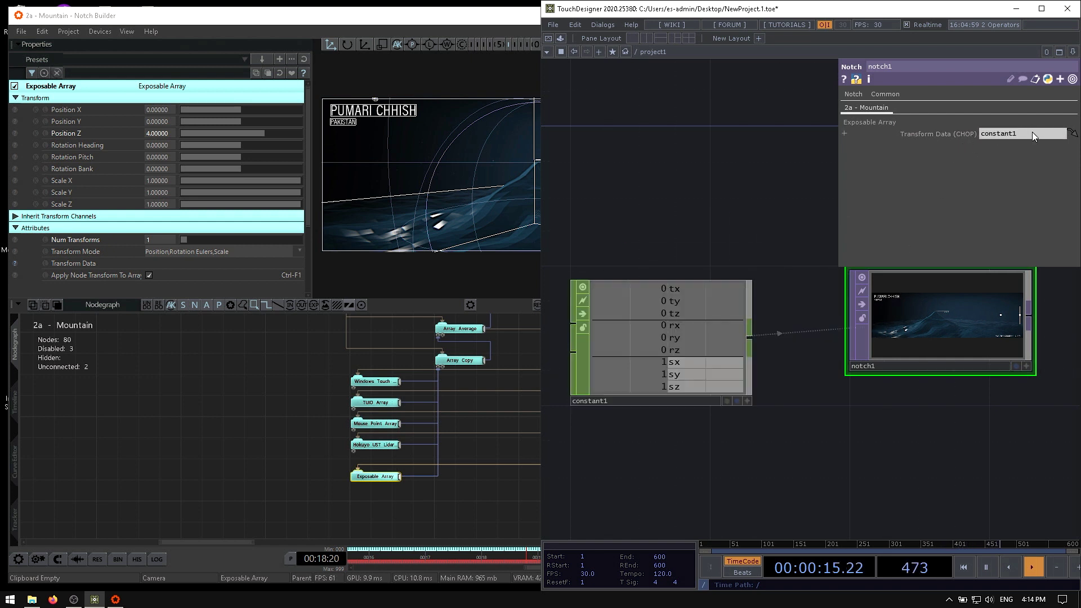
- Set the Constant CHOP's tx channel to -2.5 while watching the interaction point in the Notch TOP's output
click(696, 338)
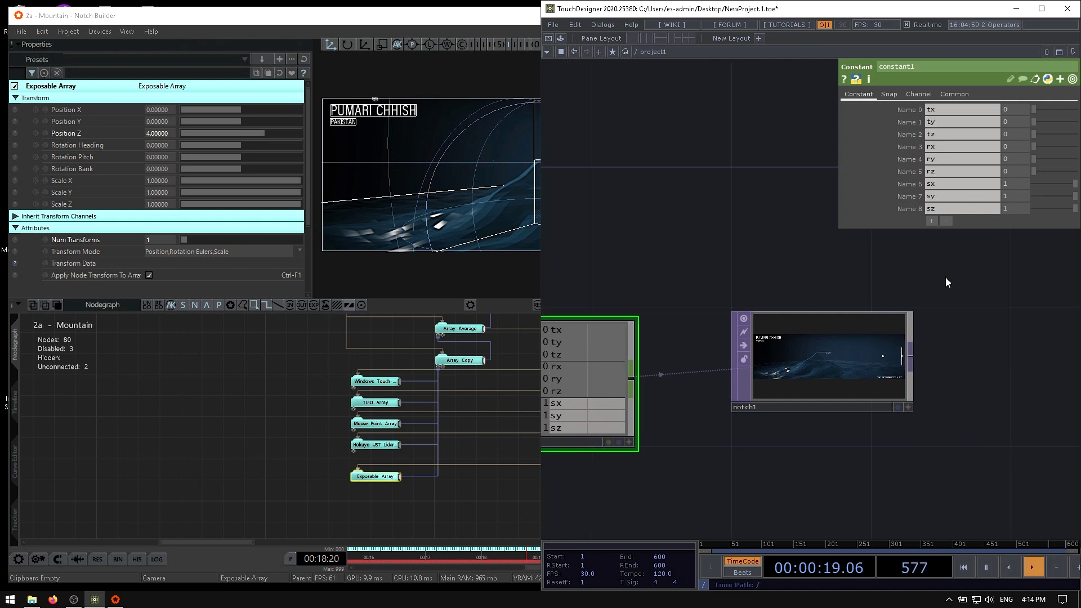
scroll(874, 347, up, 5)
scroll(837, 153, down, 3)
mouse_move(1009, 127)
middle_down()
mouse_move(987, 126)
mouse_move(1027, 126)
mouse_move(992, 126)
middle_up()
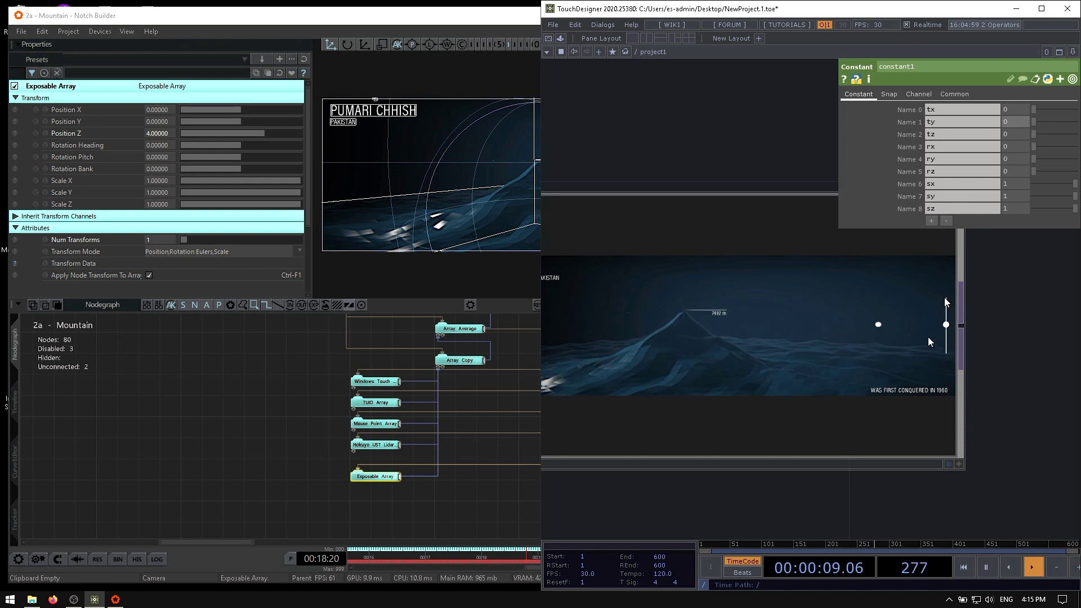
middle_drag(1015, 111, 1008, 111)
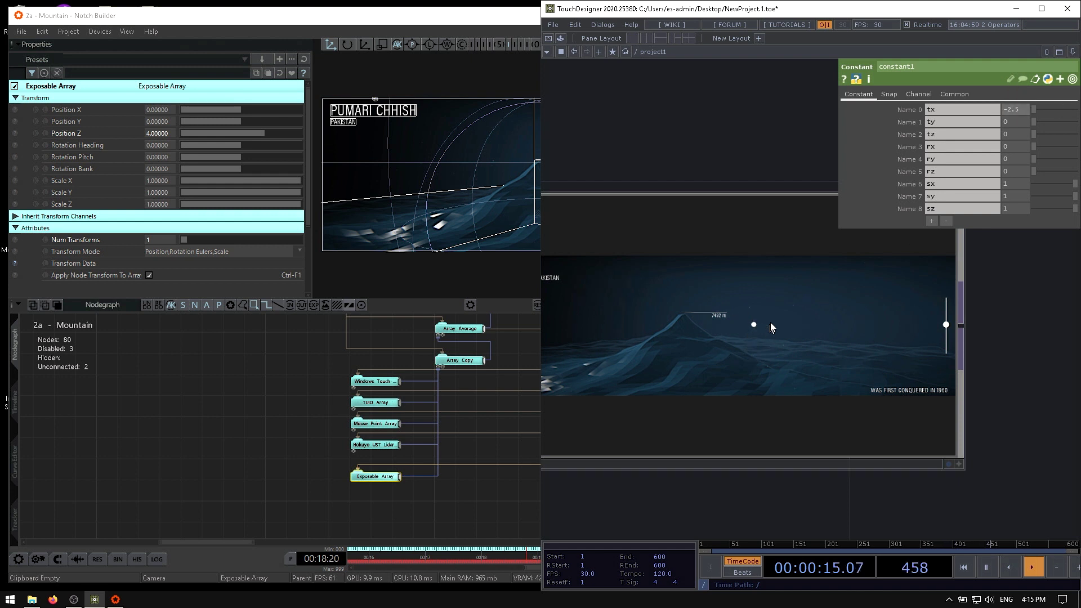
- Examine the Notch TOP's rendered output, including the interaction point, the peak marker and the title text
scroll(767, 319, down, 3)
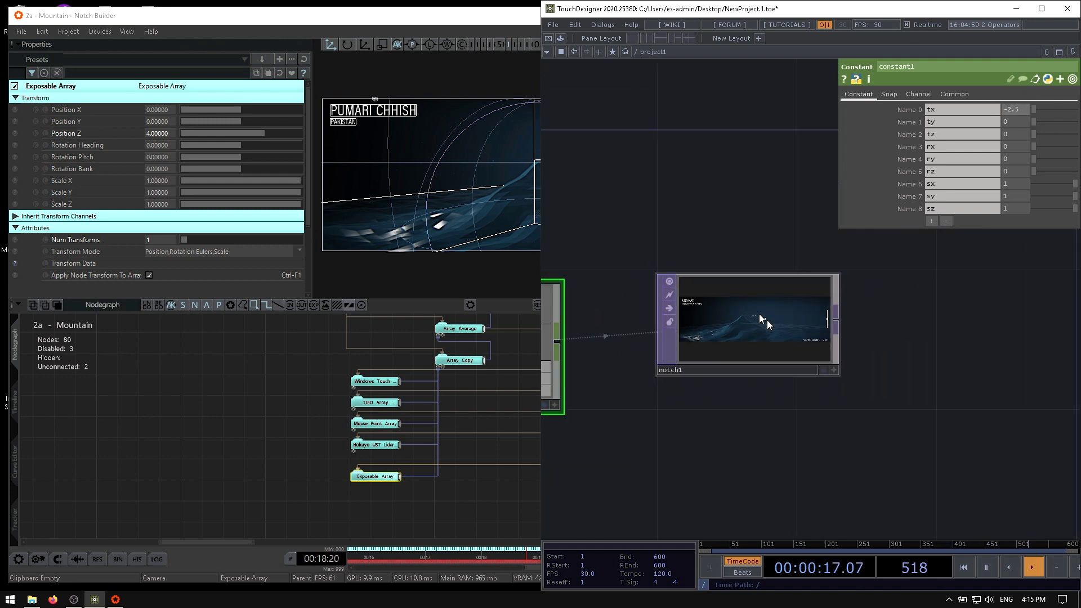
scroll(752, 339, up, 3)
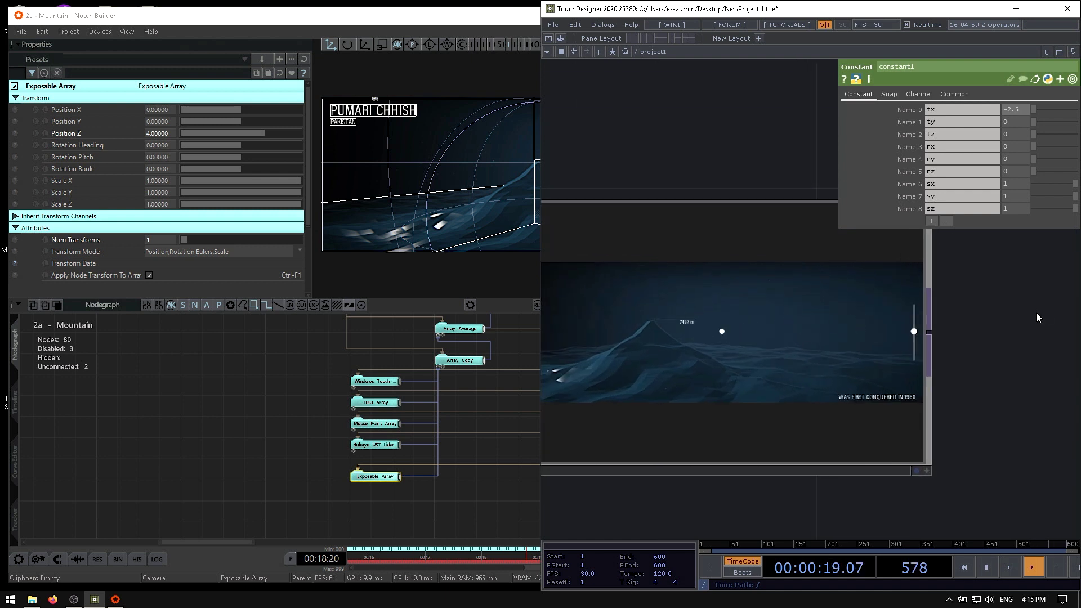
scroll(691, 316, down, 4)
drag(657, 235, 792, 265)
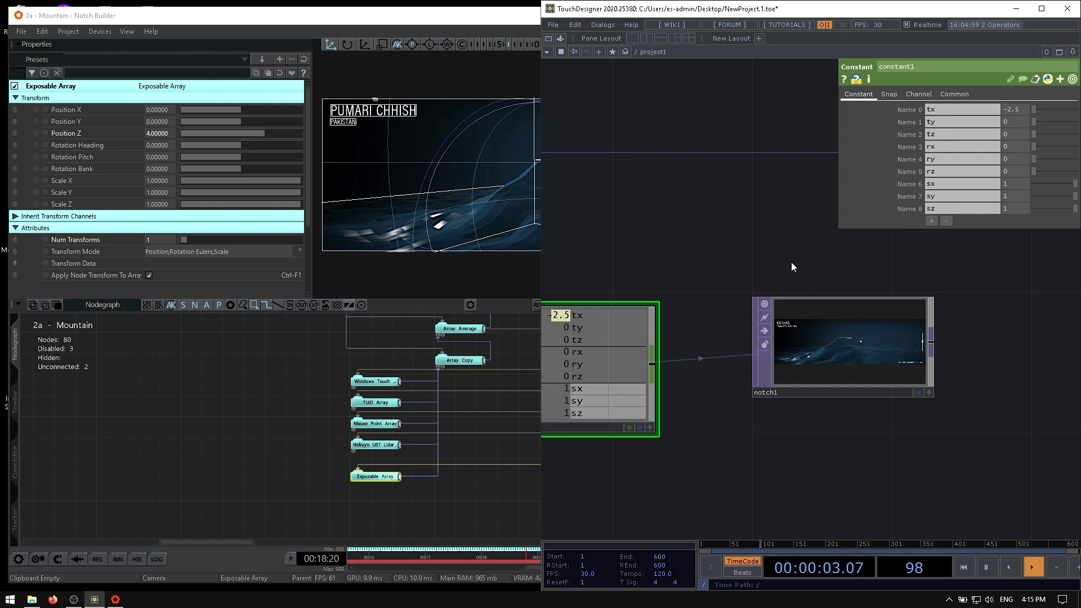
click(916, 339)
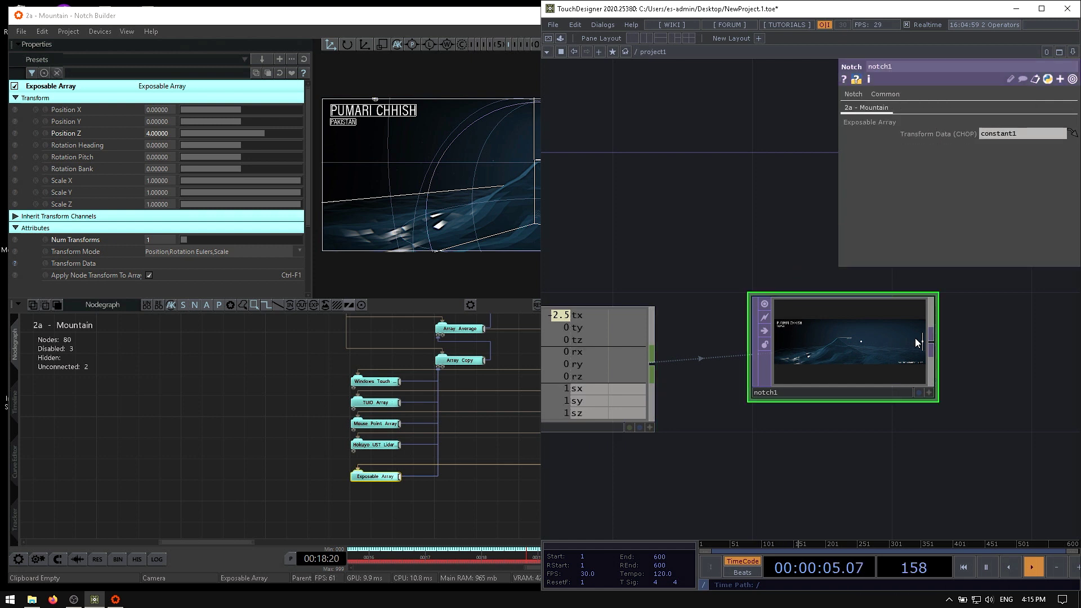
scroll(870, 340, up, 4)
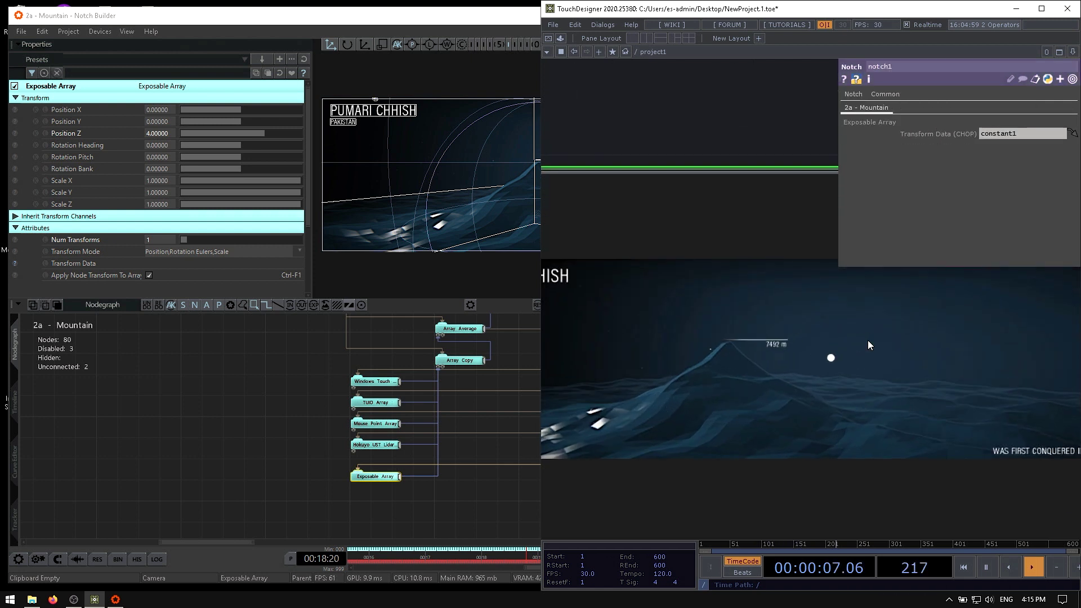
scroll(868, 341, down, 3)
drag(652, 138, 726, 149)
scroll(672, 306, up, 3)
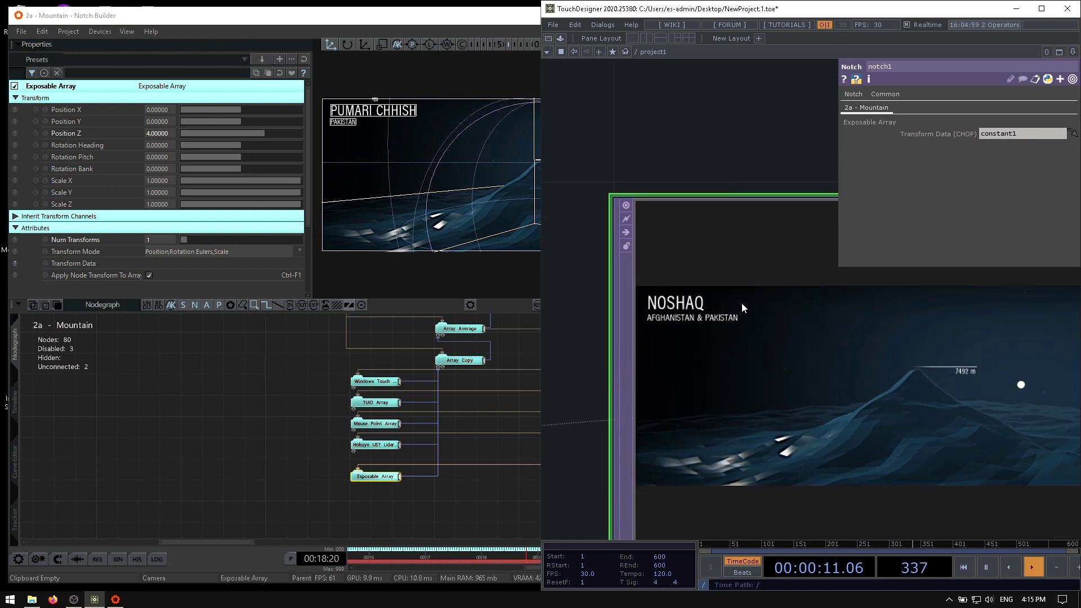
scroll(742, 303, down, 2)
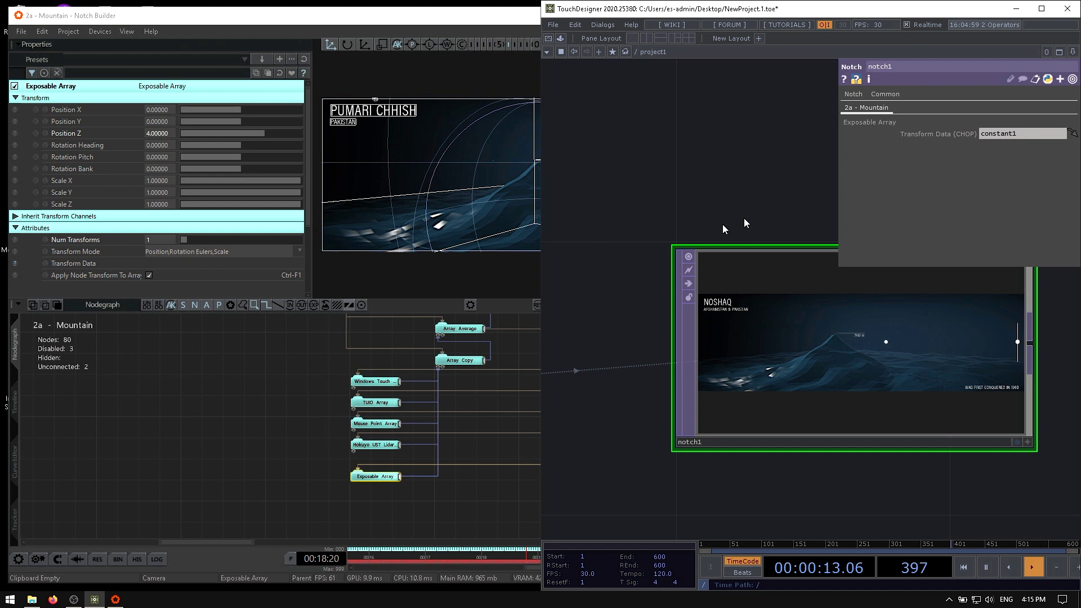
- Switch to Notch Builder and open a network connection to the 2a - Mountain.dfxdll block running on localhost
click(180, 364)
middle_drag(180, 364, 210, 473)
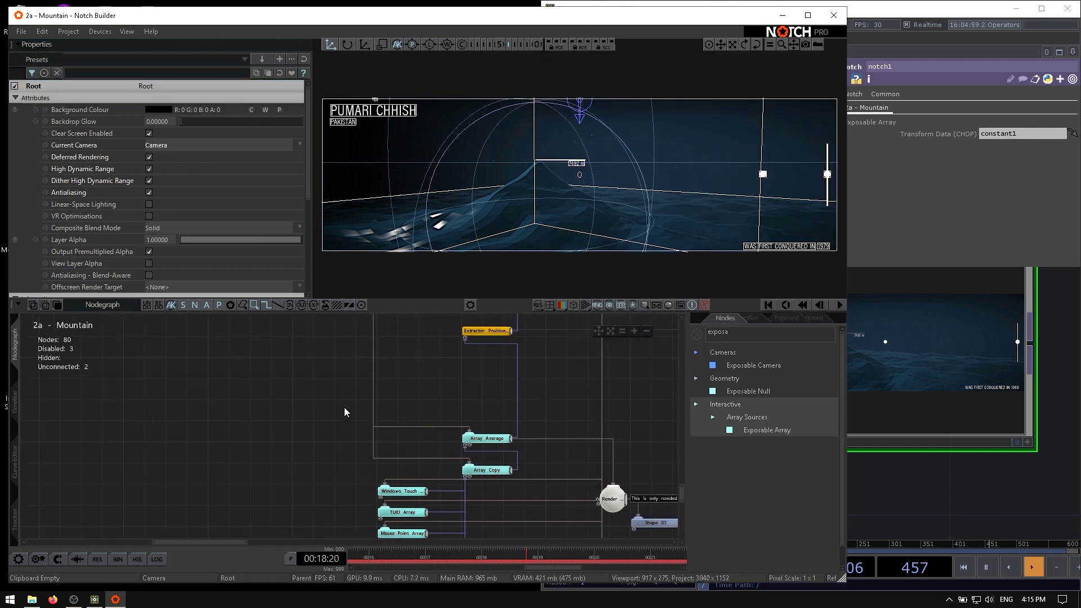
drag(600, 332, 165, 556)
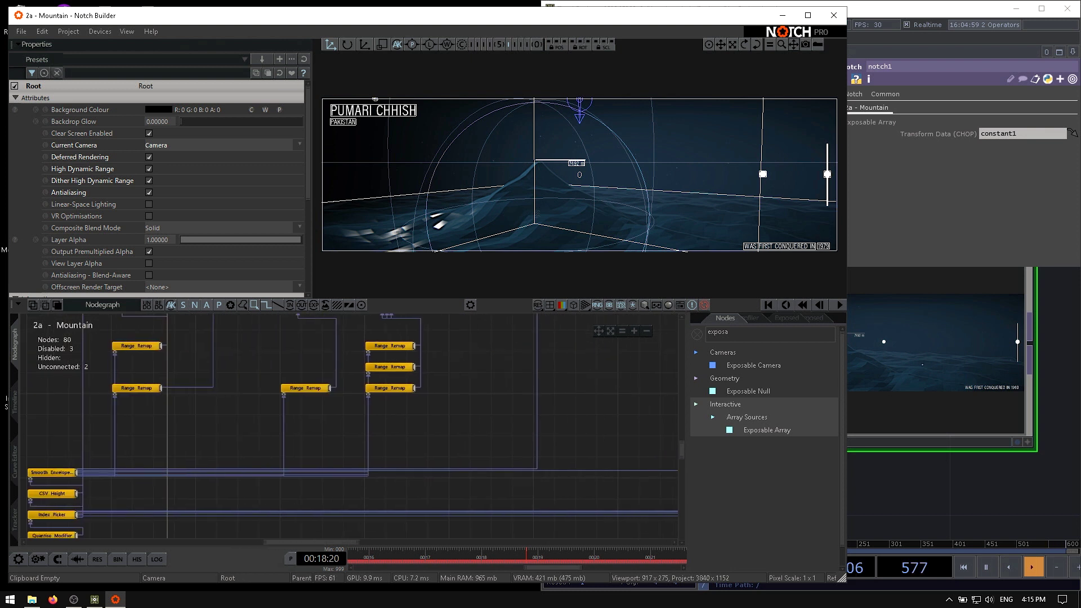
drag(600, 332, 844, 435)
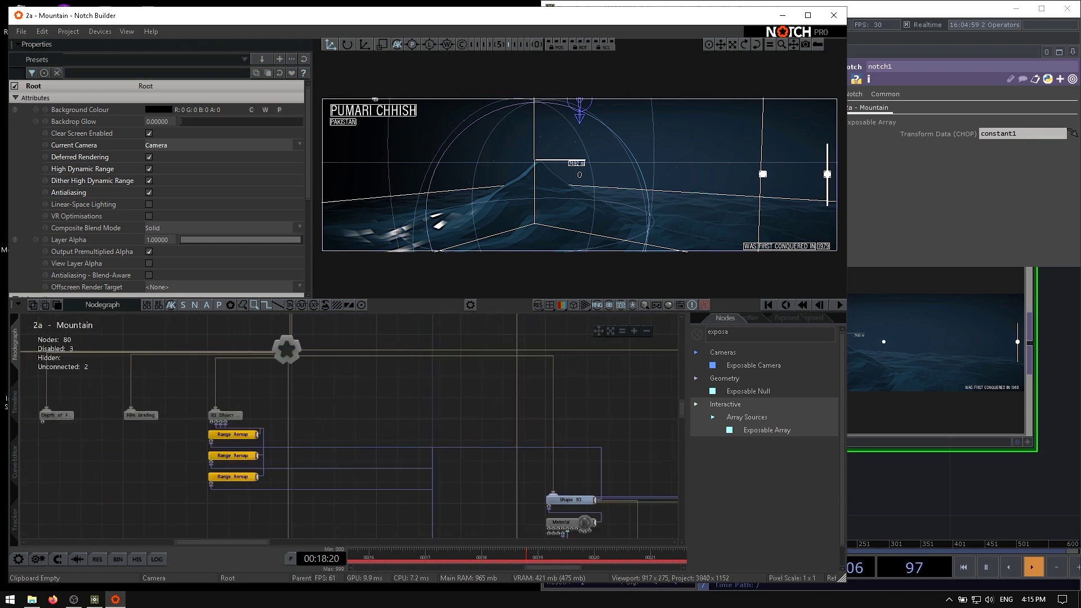
drag(503, 483, 484, 484)
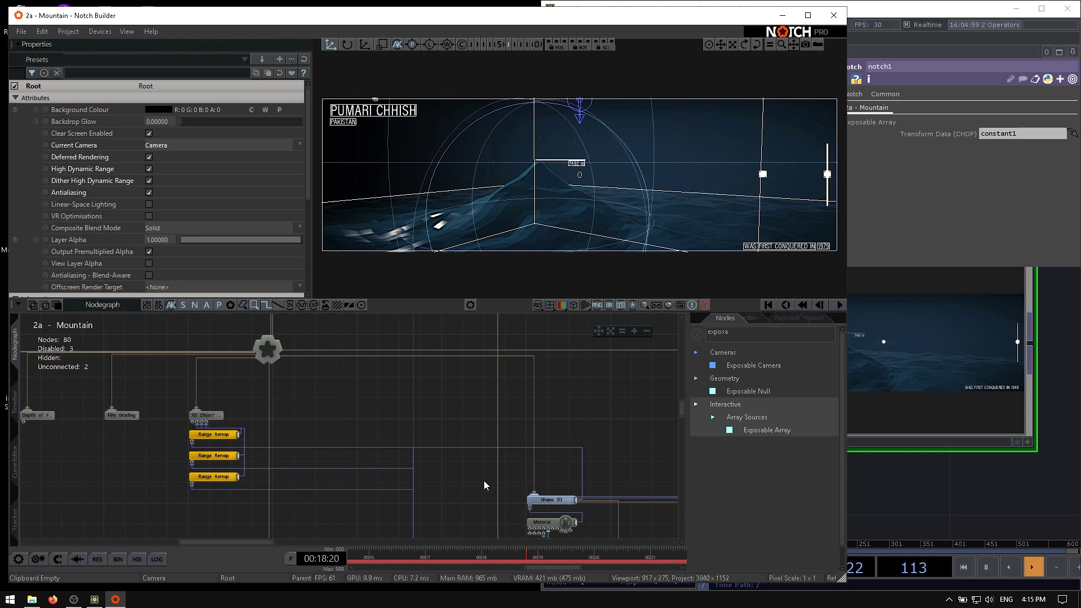
click(95, 31)
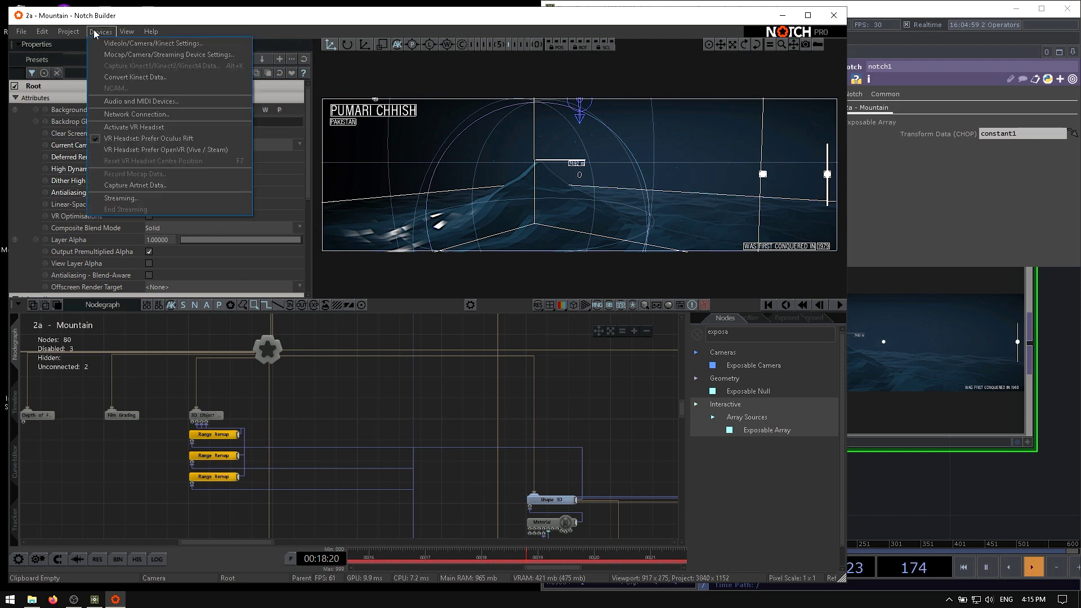
click(120, 115)
click(343, 145)
double_click(328, 139)
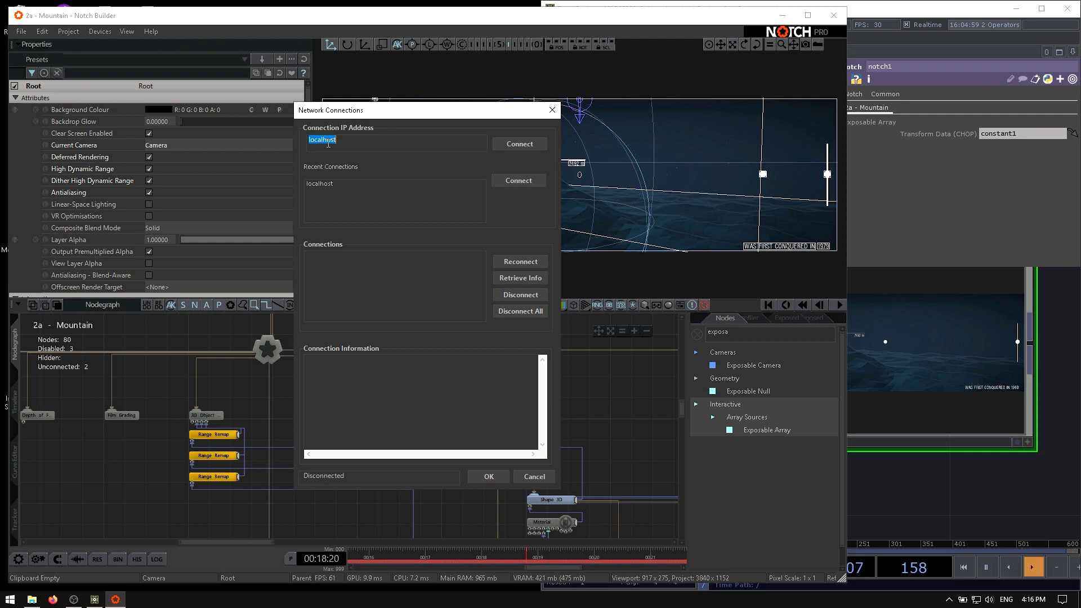
click(525, 146)
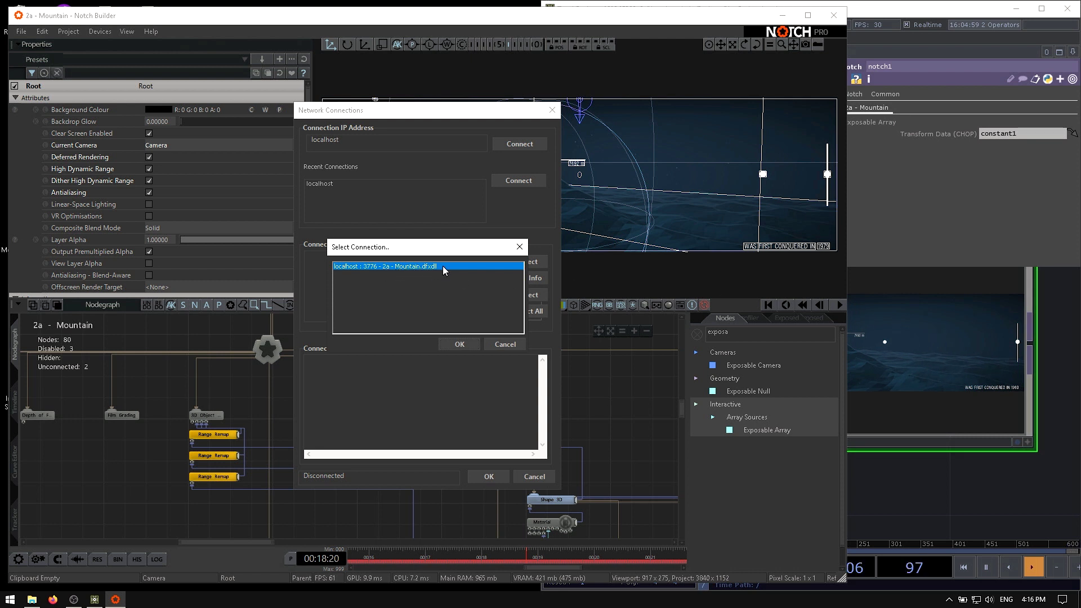
click(450, 345)
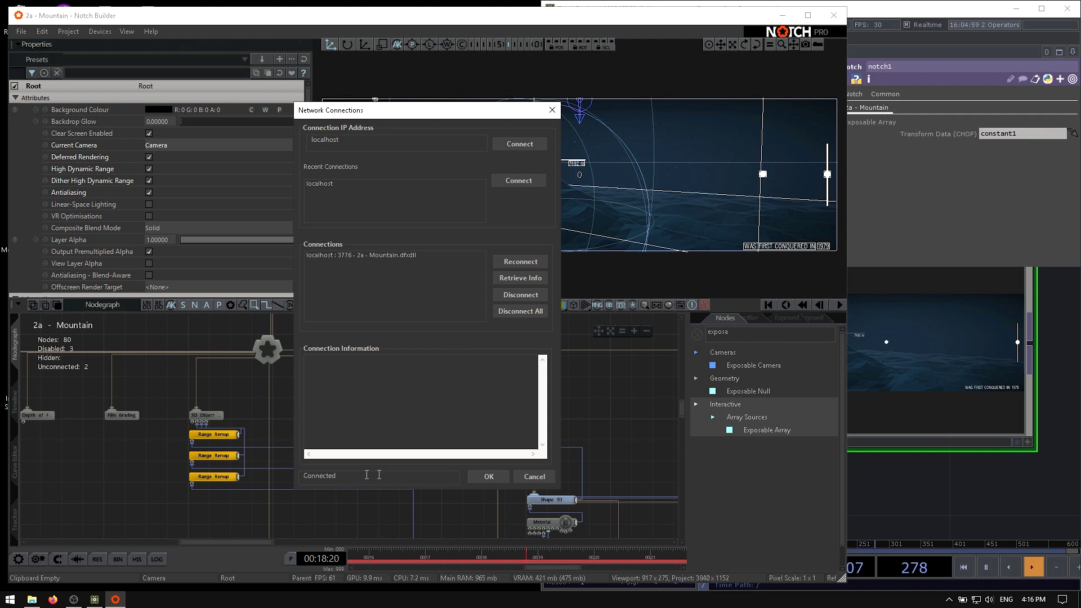
click(489, 478)
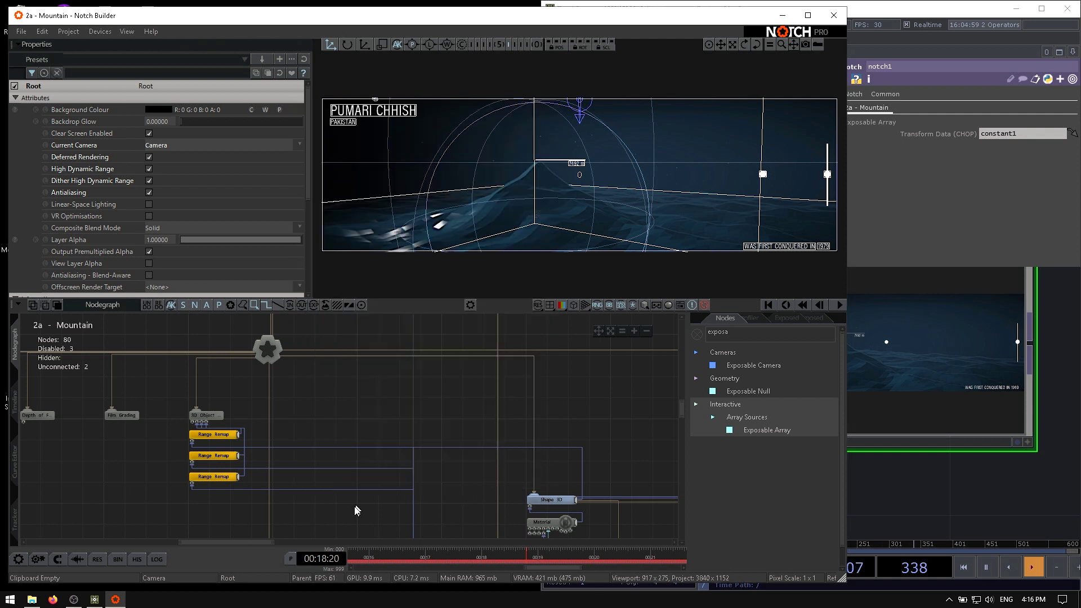
- Narrow the Notch Builder window so that the Notch TOP's output in TouchDesigner can be watched beside it
middle_drag(439, 406, 376, 440)
middle_drag(360, 384, 360, 512)
middle_drag(368, 364, 342, 505)
middle_drag(498, 383, 261, 366)
middle_drag(445, 417, 346, 387)
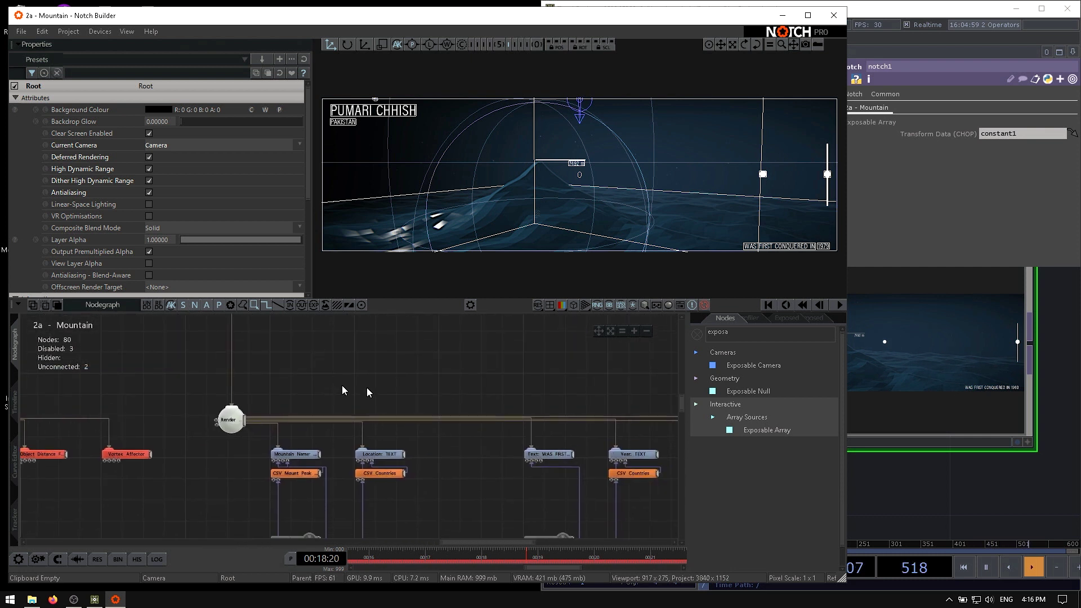
click(955, 471)
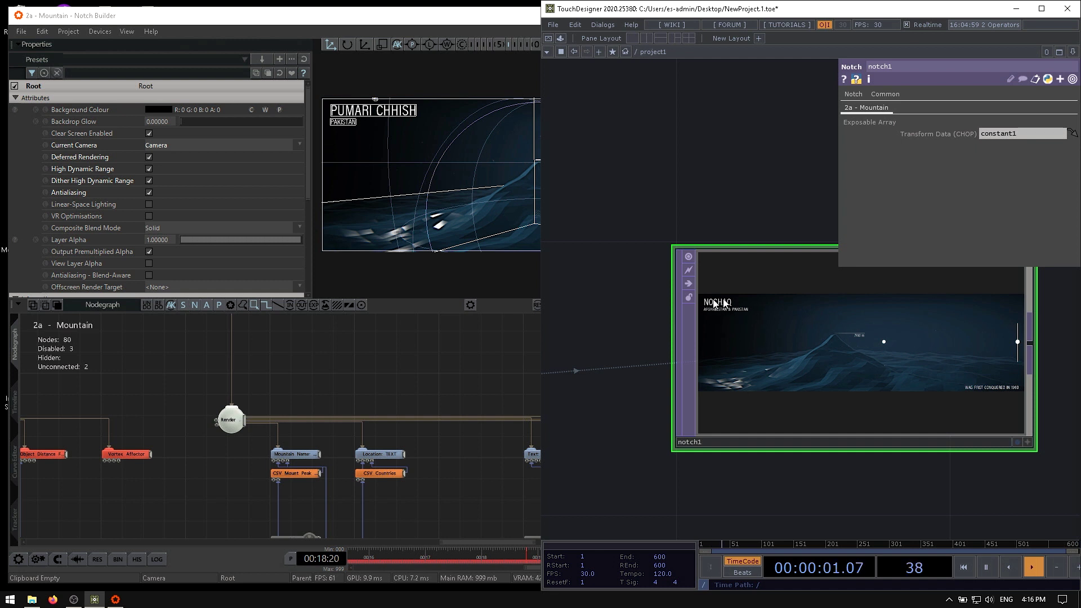
scroll(791, 324, up, 2)
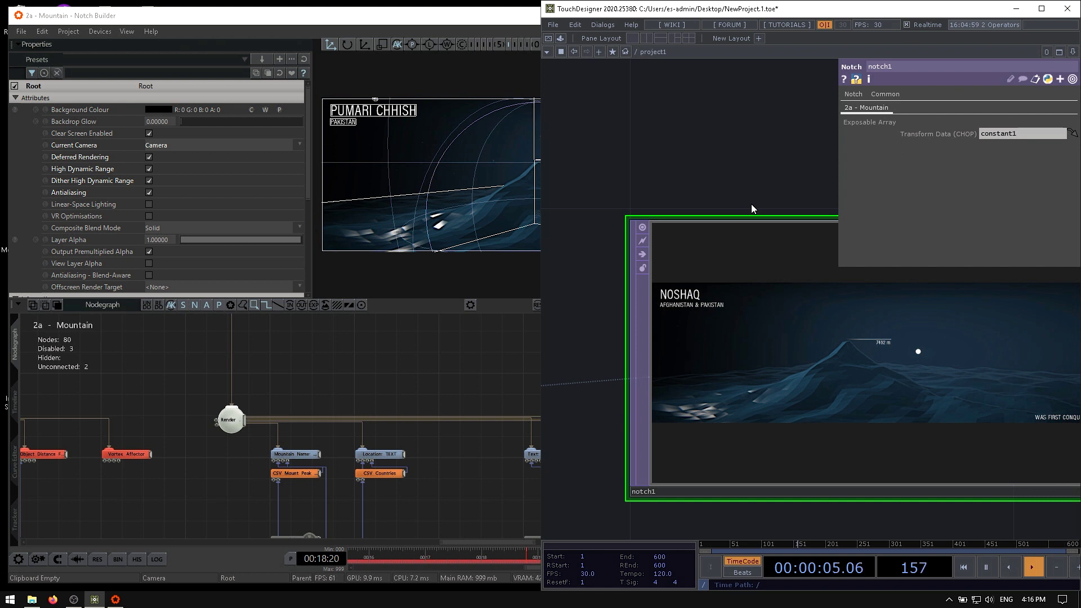
click(453, 404)
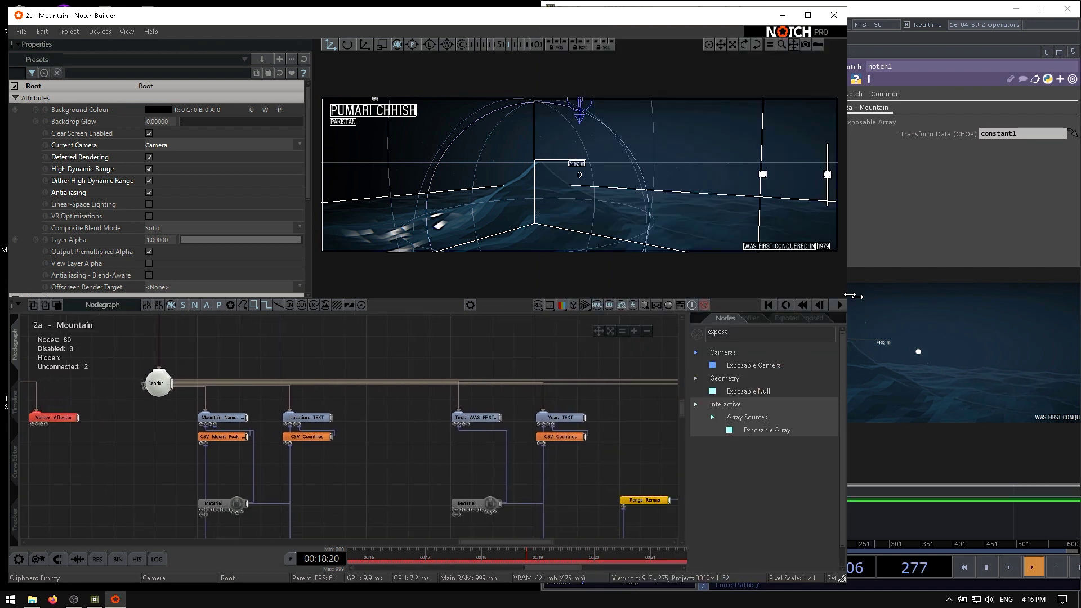
drag(846, 295, 603, 292)
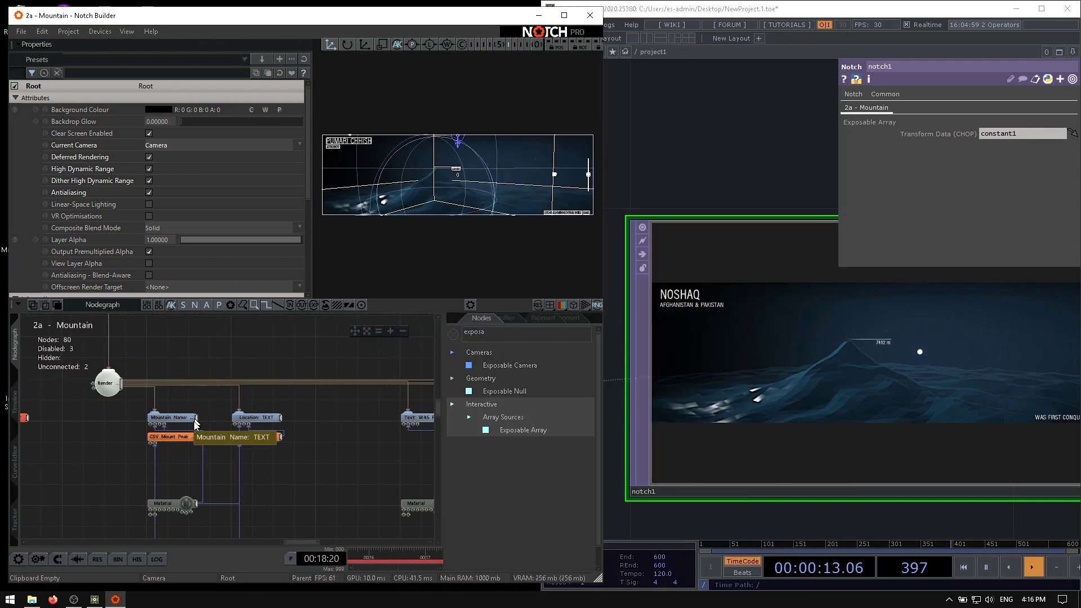
- Set Position X of both the Mountain Name and Location text nodes to -3.3333
click(108, 384)
click(170, 417)
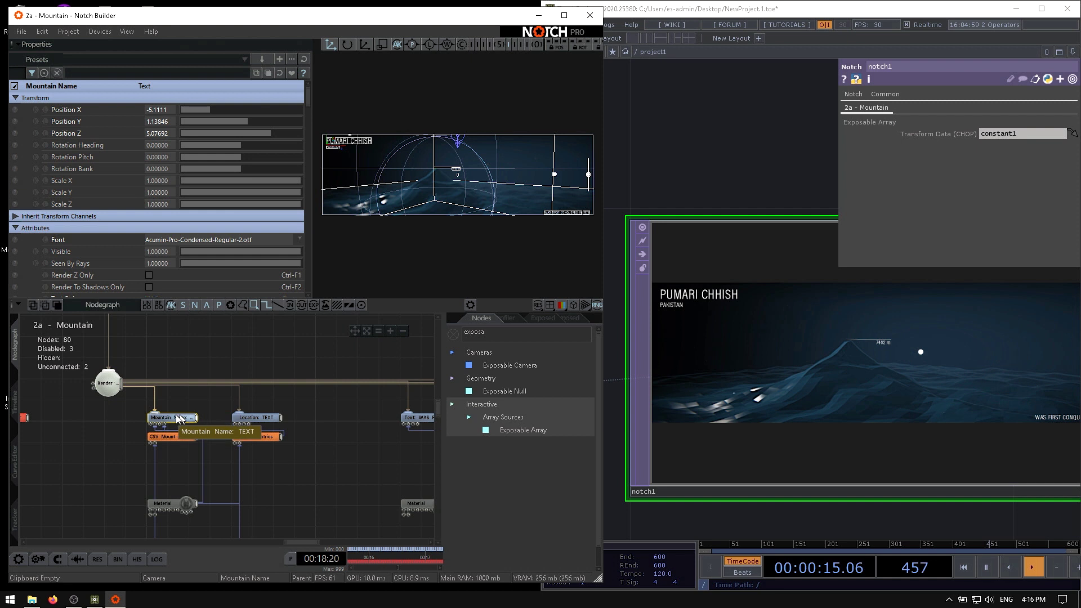
drag(207, 110, 220, 116)
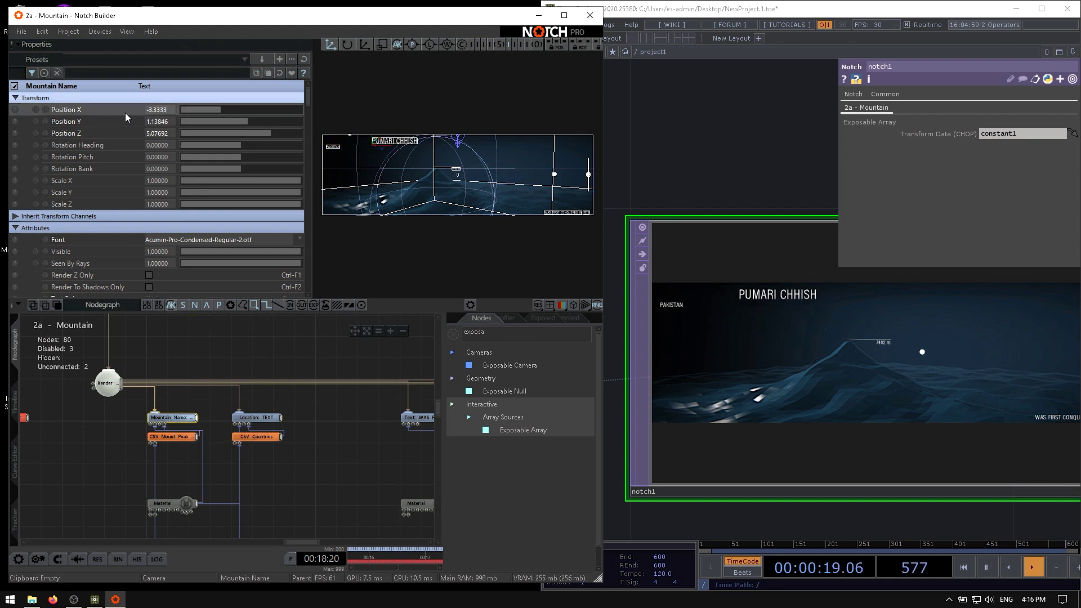
click(238, 418)
drag(202, 115, 221, 121)
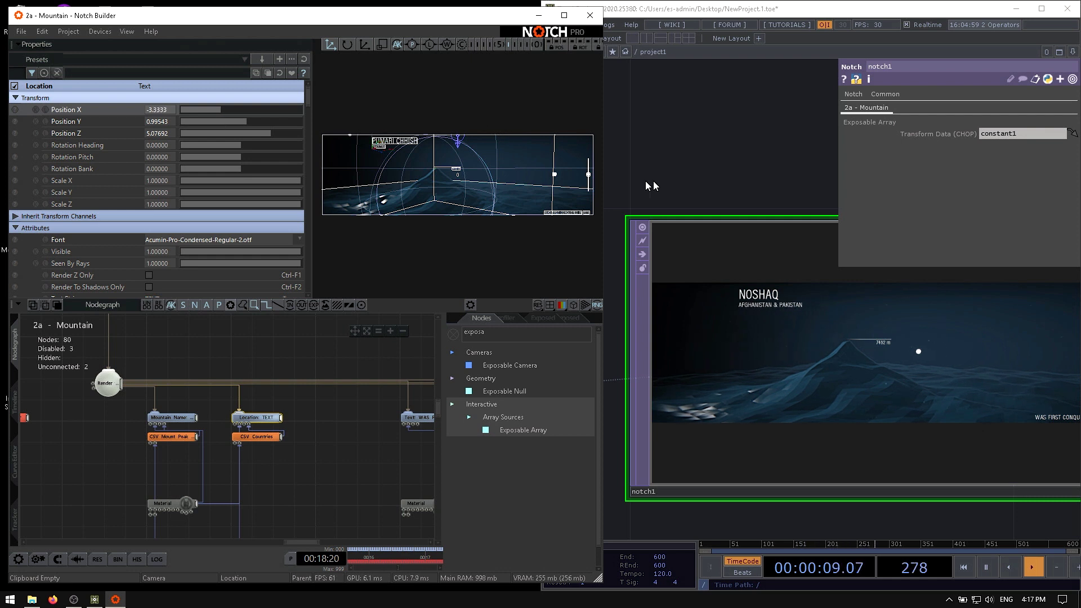
- Return to TouchDesigner and add an LFO CHOP above the Constant CHOP
drag(646, 182, 737, 162)
scroll(736, 160, down, 4)
drag(665, 158, 862, 248)
click(633, 310)
drag(1034, 234, 992, 249)
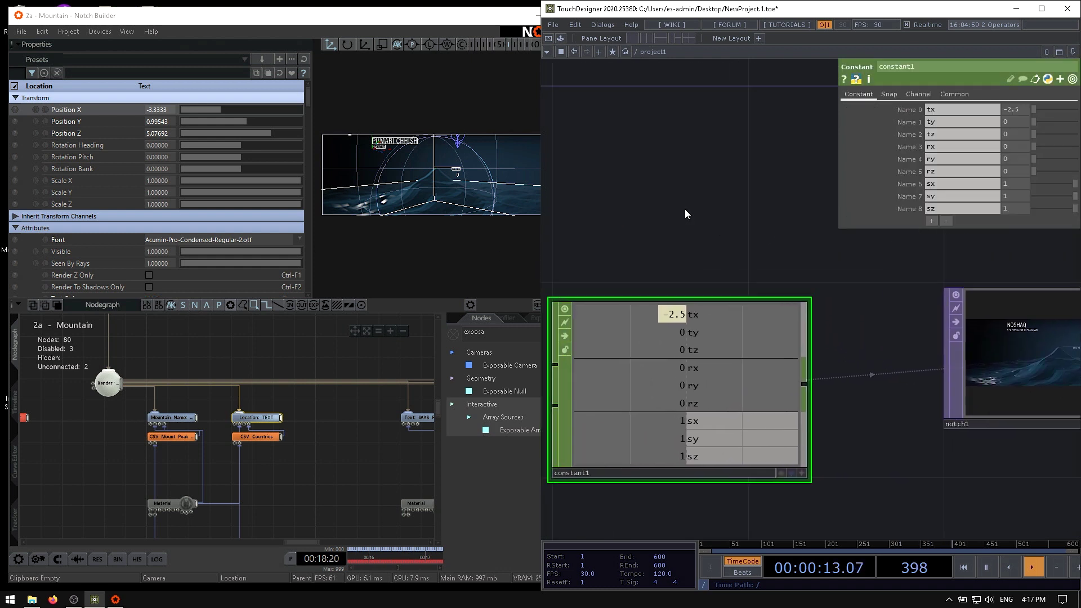
key(Tab)
text(lfo)
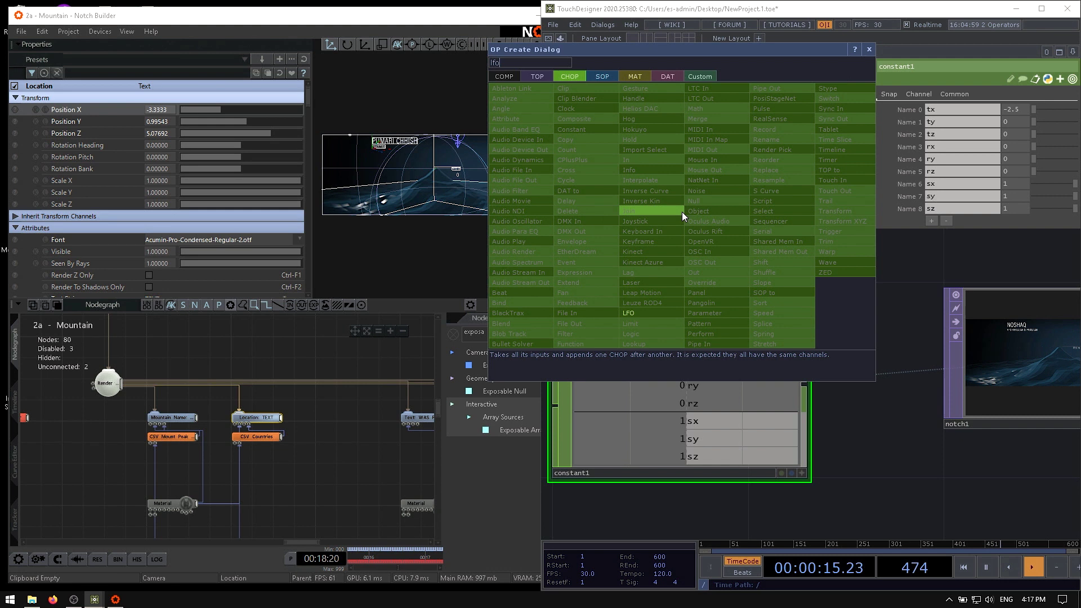
click(660, 313)
click(680, 147)
- Set the LFO CHOP's frequency to 0.01
drag(751, 262, 773, 339)
drag(758, 222, 758, 174)
click(961, 134)
drag(962, 134, 950, 134)
text(.01)
key(Return)
- Reference the LFO channel in the Constant CHOP's ty value and check the animated slider in the Notch TOP's output
click(823, 257)
drag(738, 206, 1009, 124)
click(1009, 125)
drag(879, 300, 545, 263)
scroll(843, 387, up, 5)
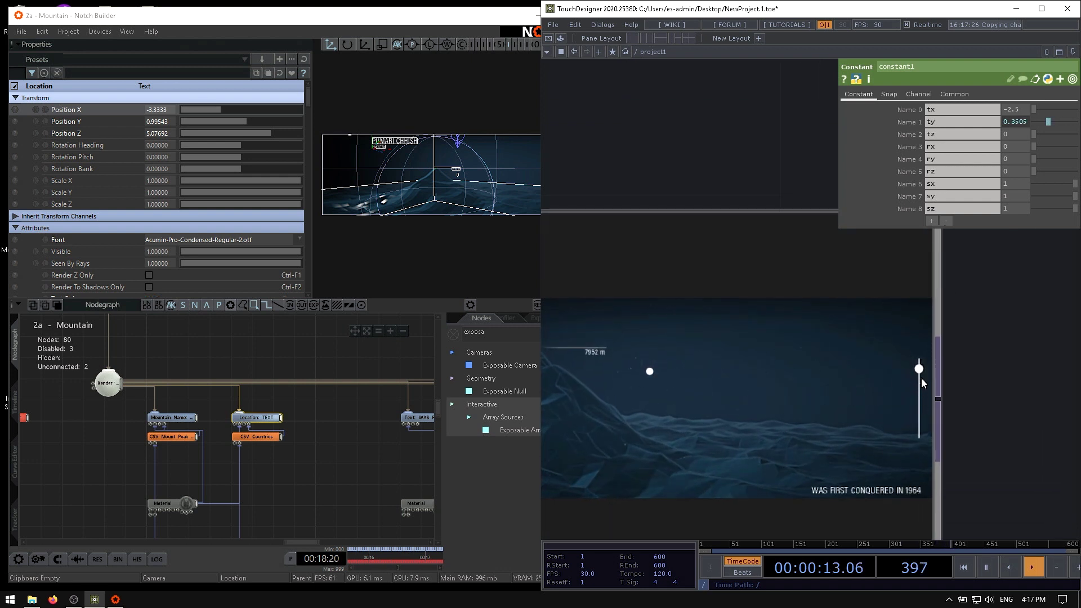
- Switch to Notch Builder and set the Mountain Name text node's Position X to -3.9815 and Position Y to -1.4815
drag(683, 158, 761, 168)
scroll(761, 163, down, 2)
drag(680, 159, 793, 228)
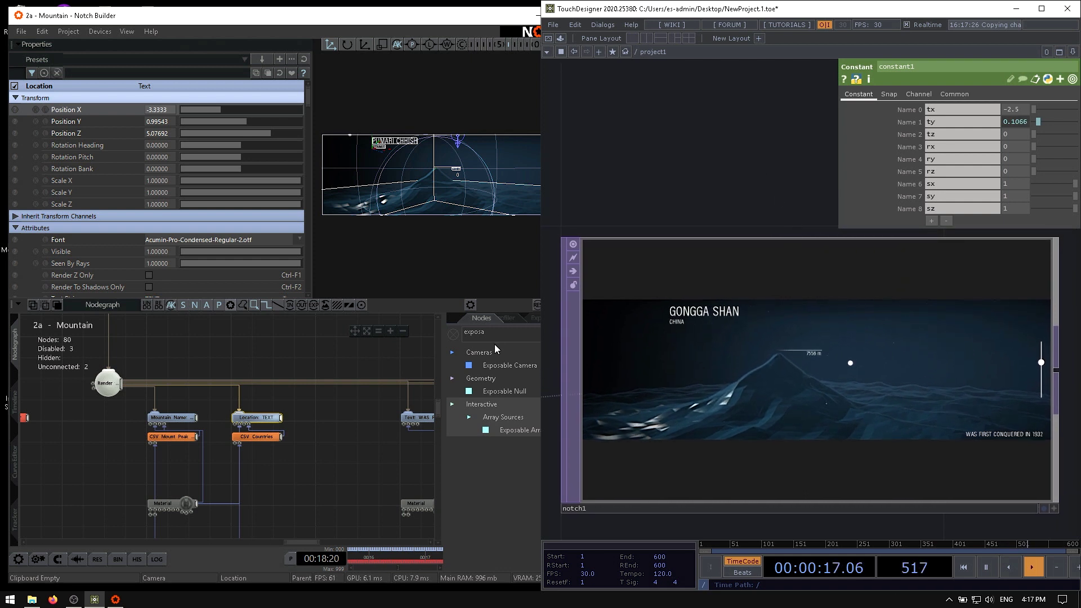
mouse_move(351, 430)
middle_down()
mouse_move(300, 438)
mouse_move(344, 437)
middle_up()
click(169, 429)
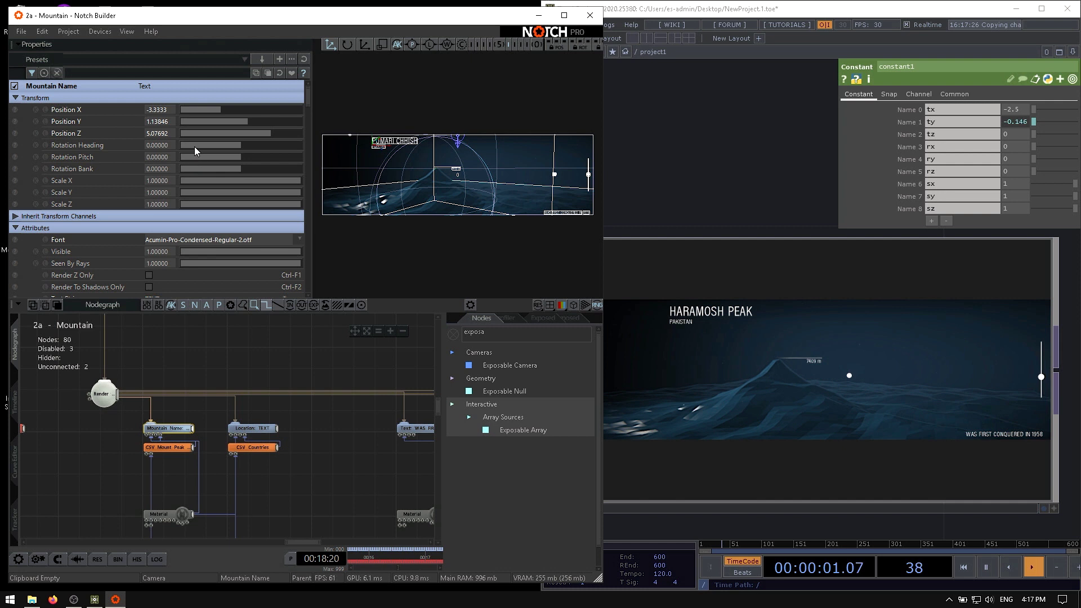
drag(222, 111, 232, 124)
- Disable and re-enable the Shape 3D node below the Null in the Mountain nodegraph
drag(370, 333, 340, 333)
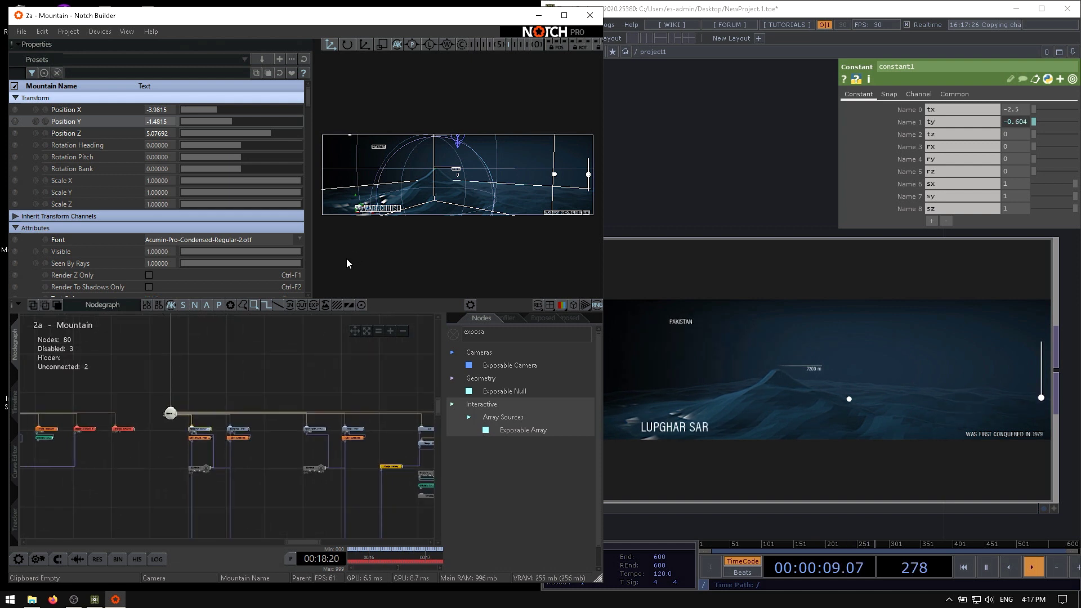
middle_drag(362, 331, 212, 327)
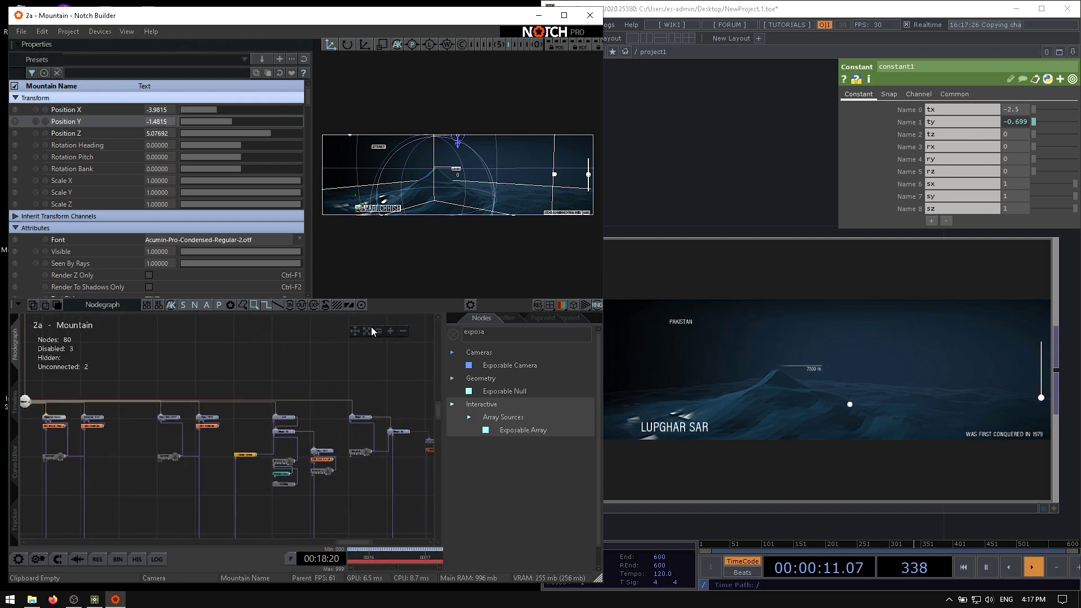
click(390, 331)
drag(353, 333, 245, 318)
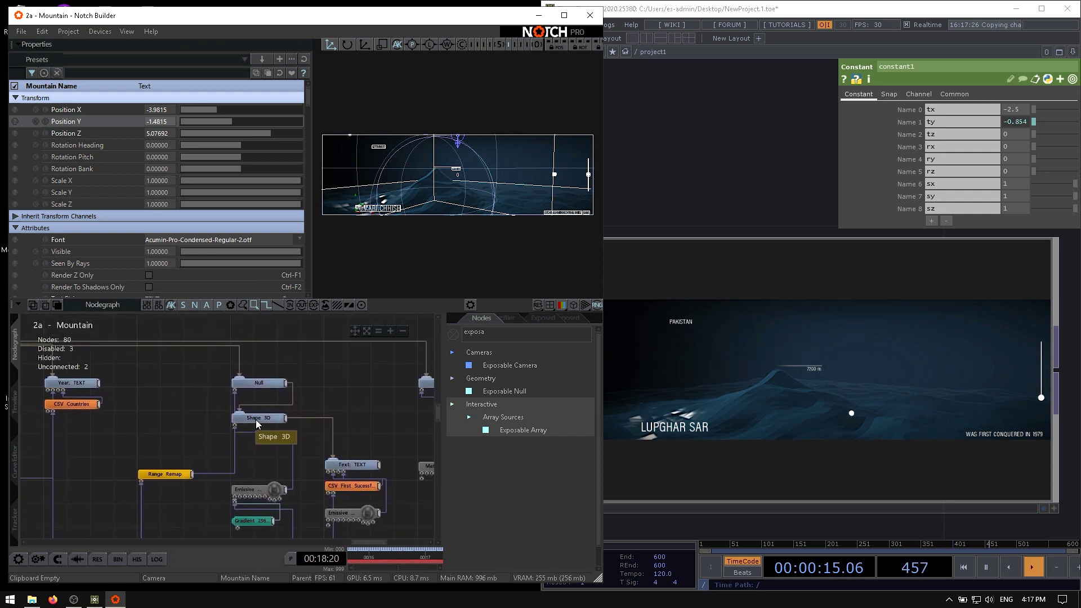
click(257, 418)
click(14, 86)
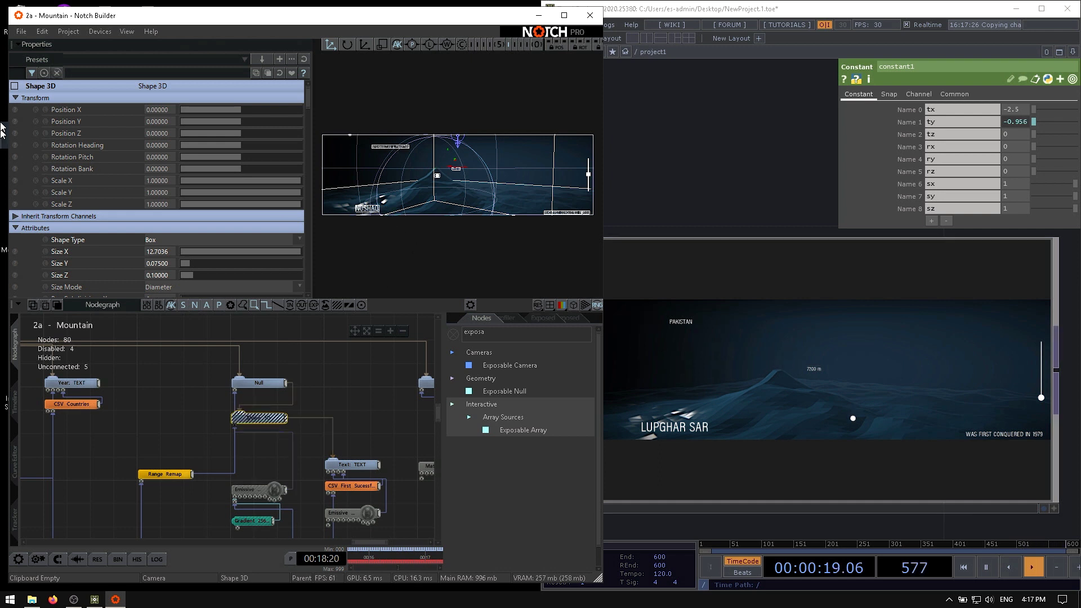
click(14, 85)
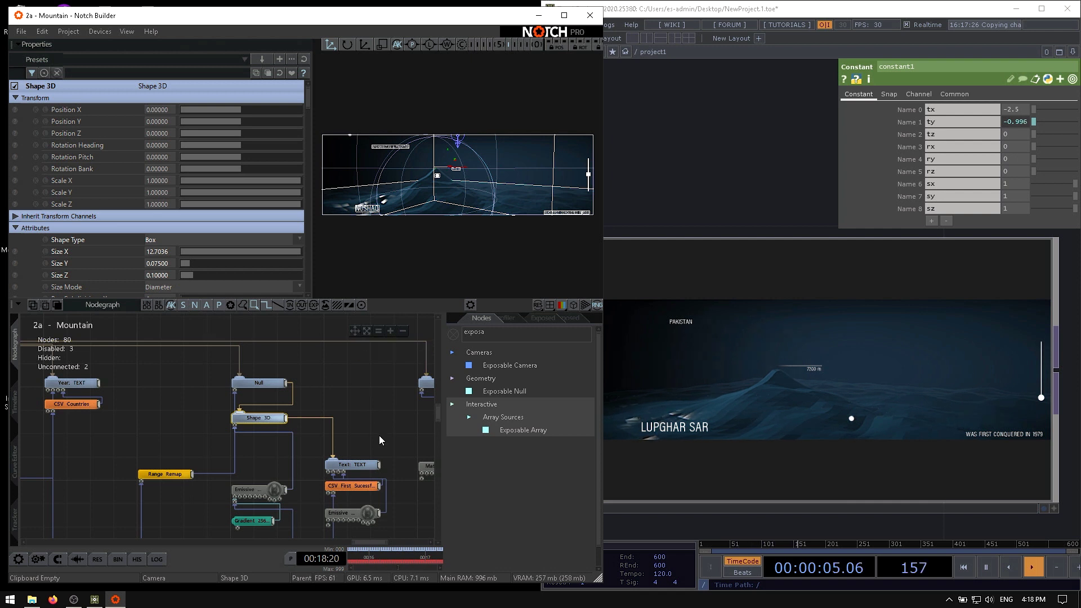
click(400, 390)
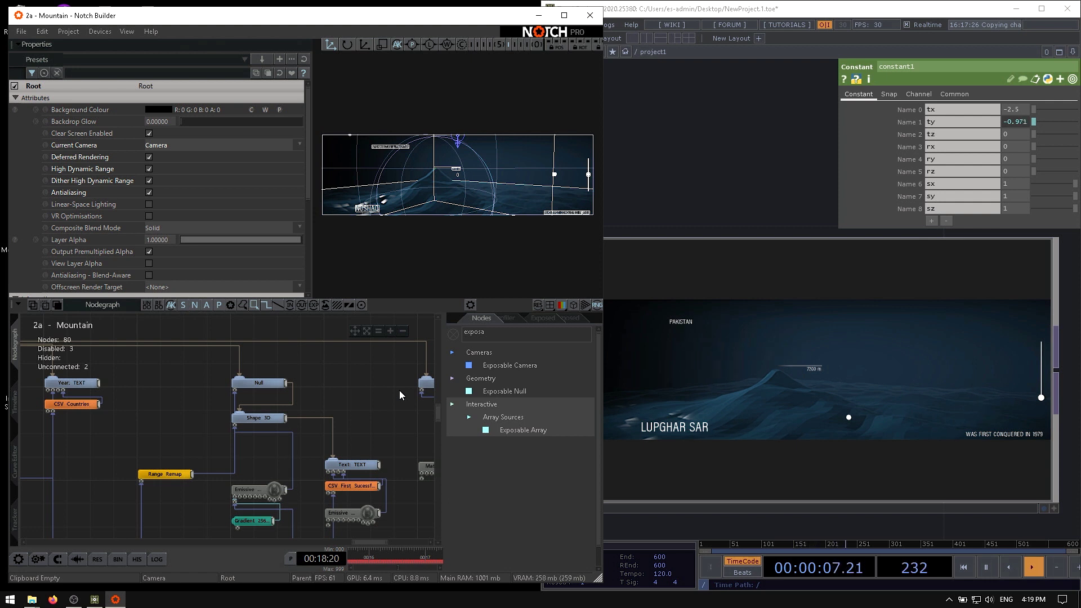
click(261, 383)
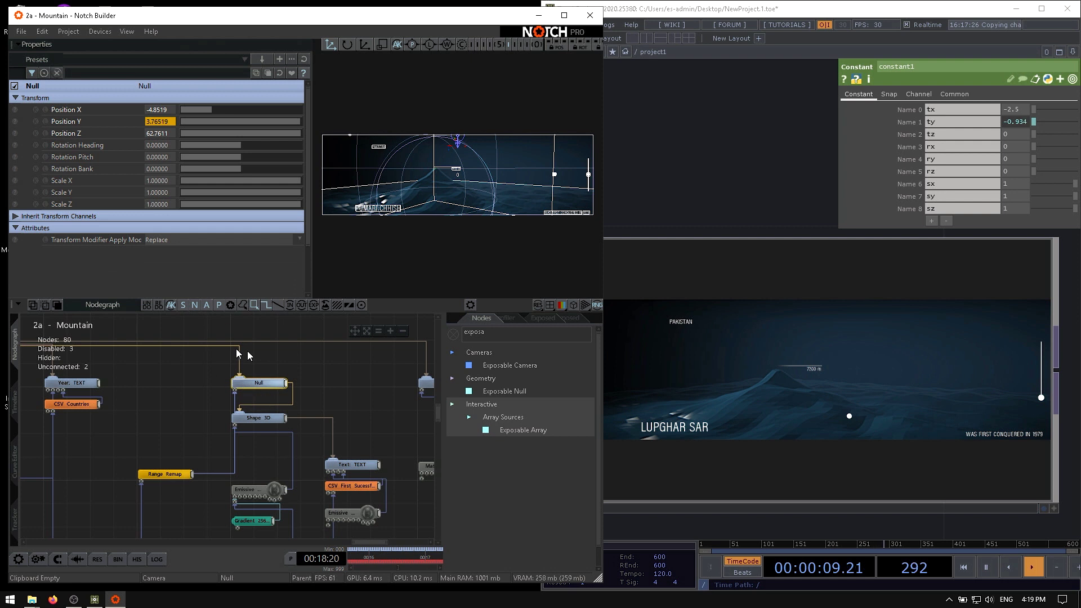
click(803, 333)
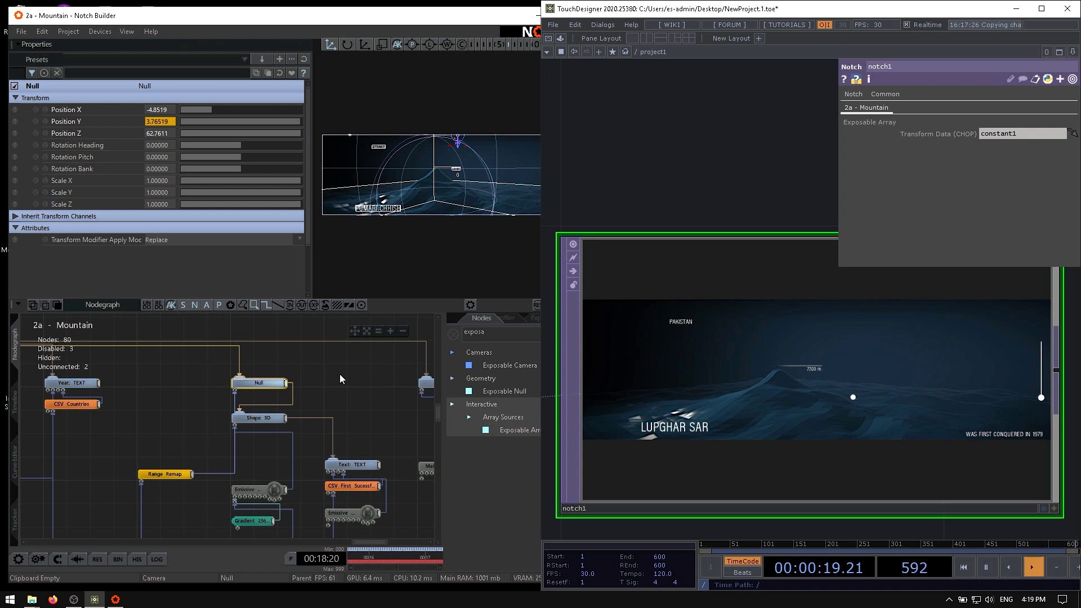
click(337, 397)
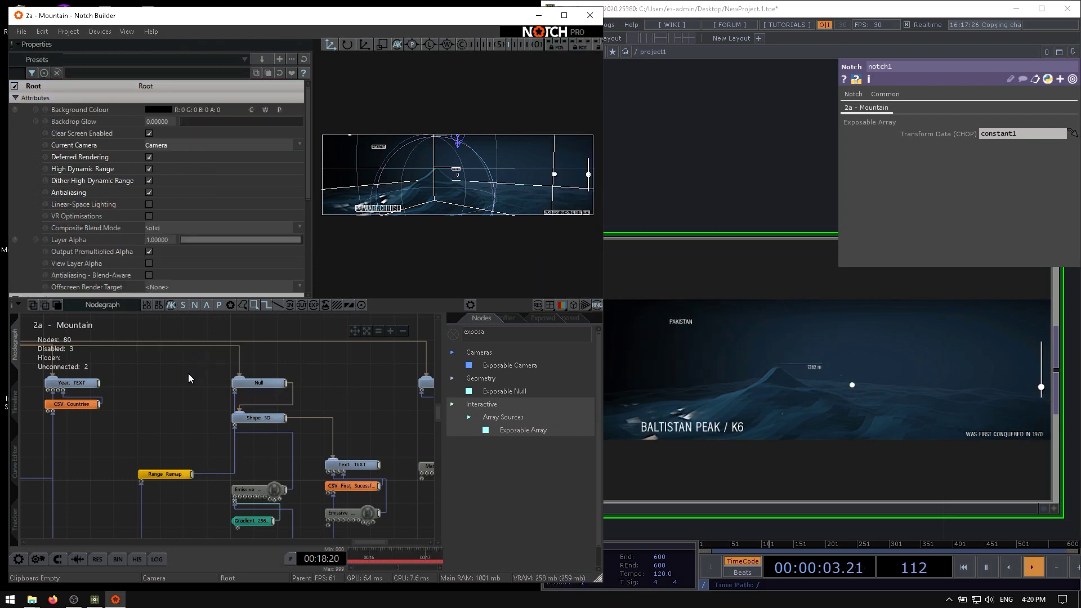
- Review the Compile Block for Media Server options and the Notch TOP's Block file parameter in TouchDesigner, cancelling without compiling
click(62, 33)
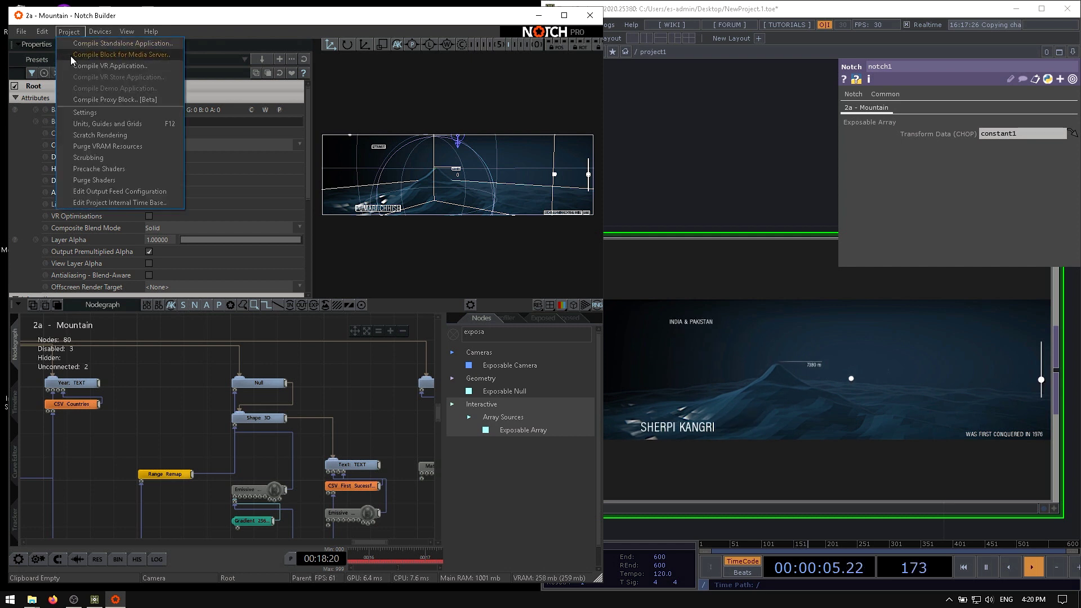
click(73, 57)
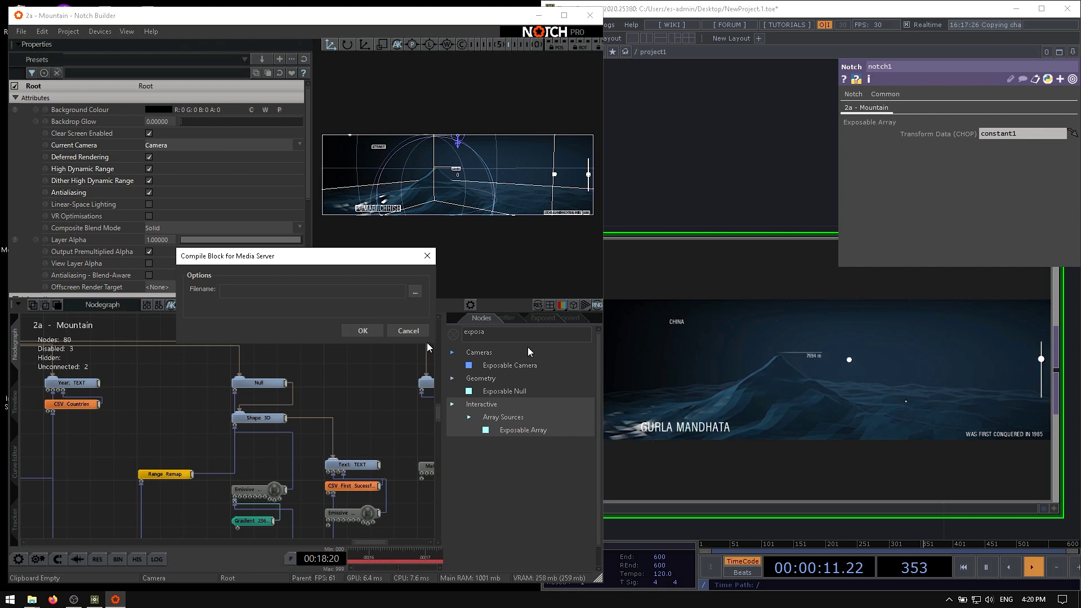
click(893, 359)
click(854, 94)
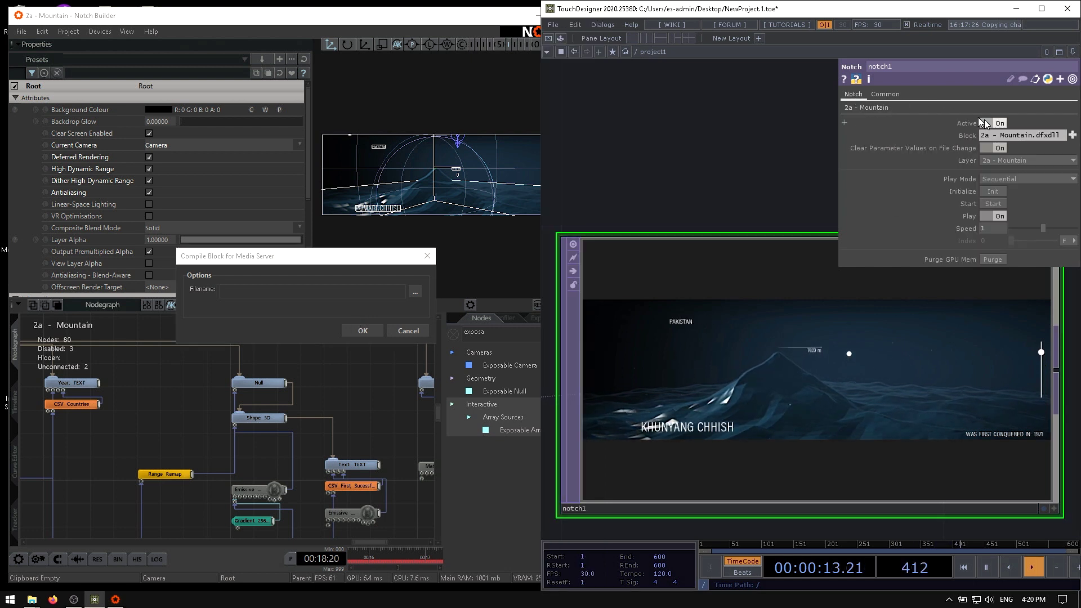
click(407, 337)
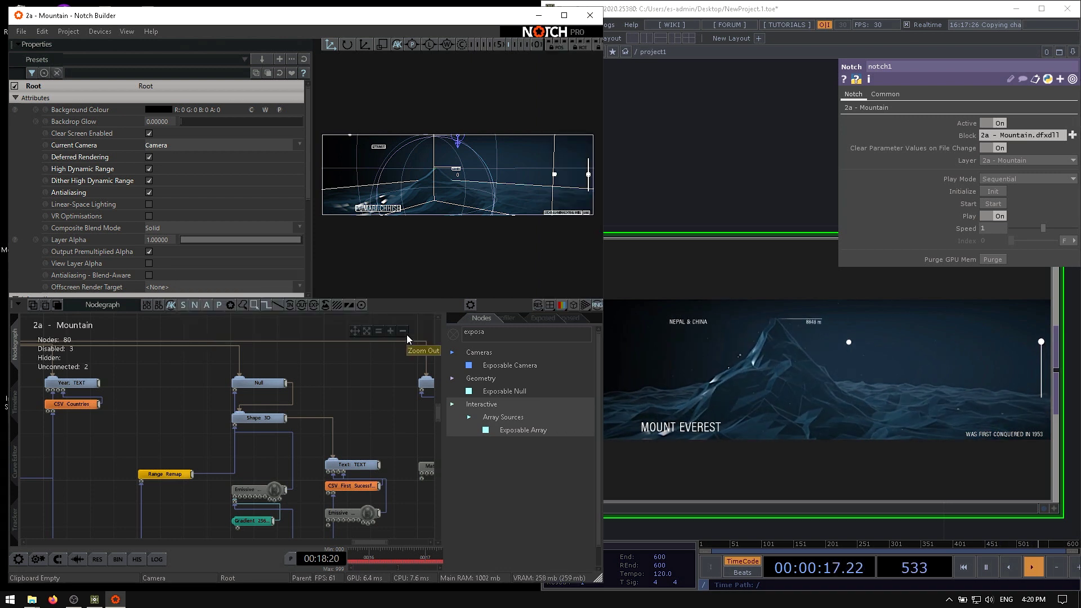